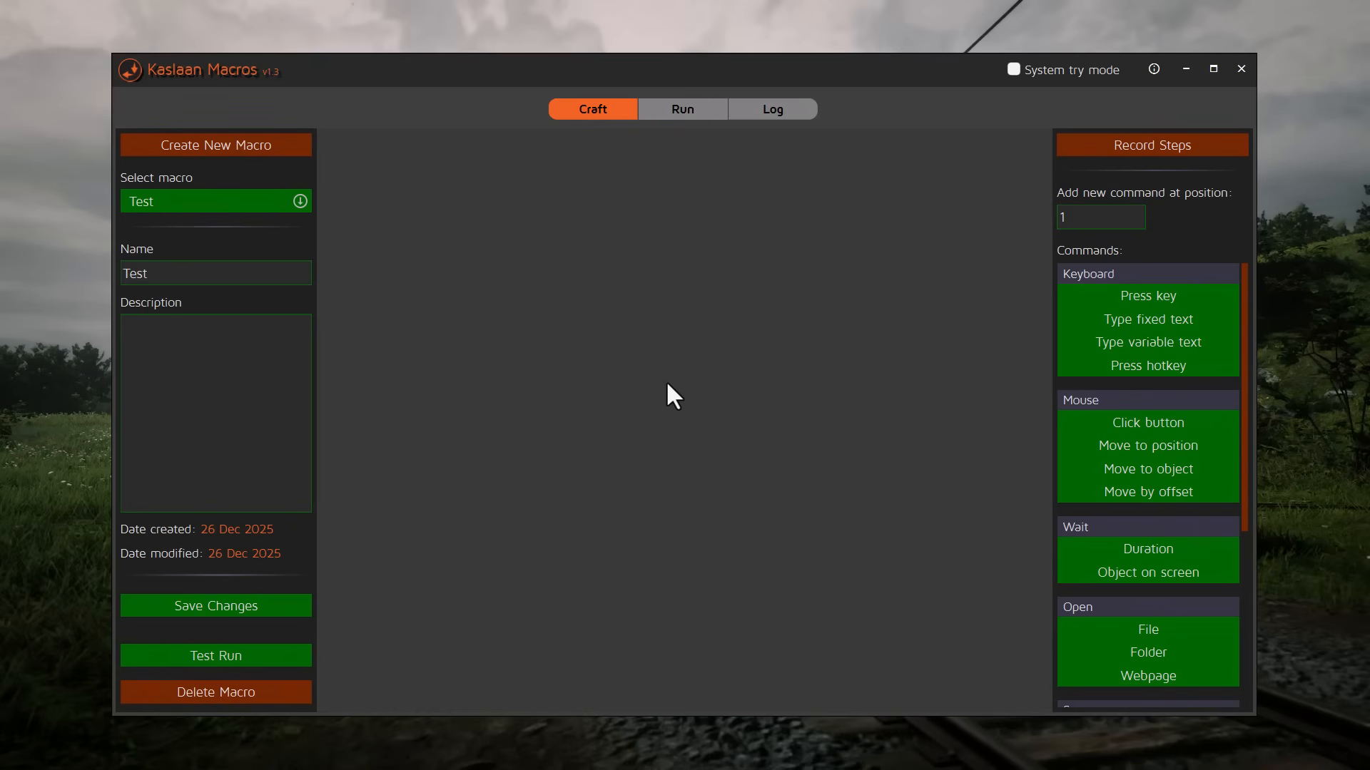
left_click(1086, 674)
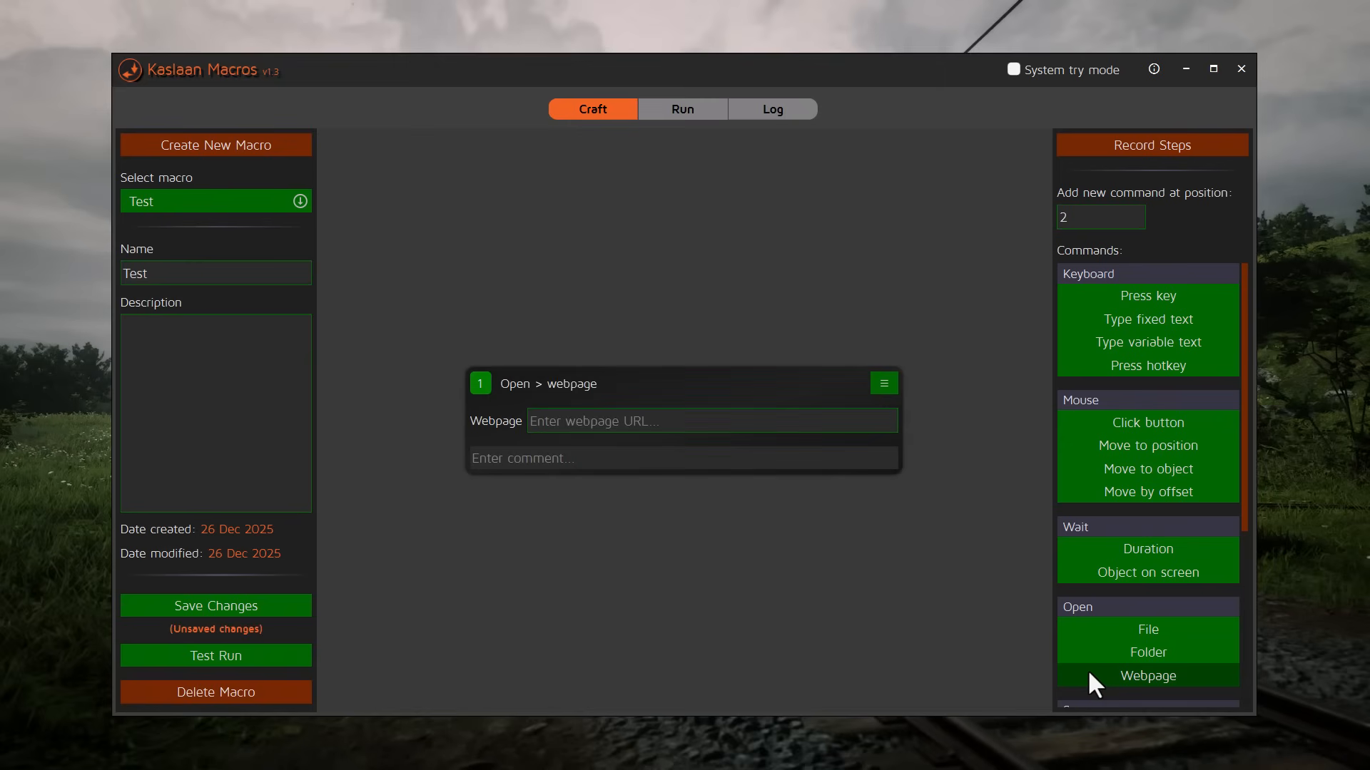
type("https")
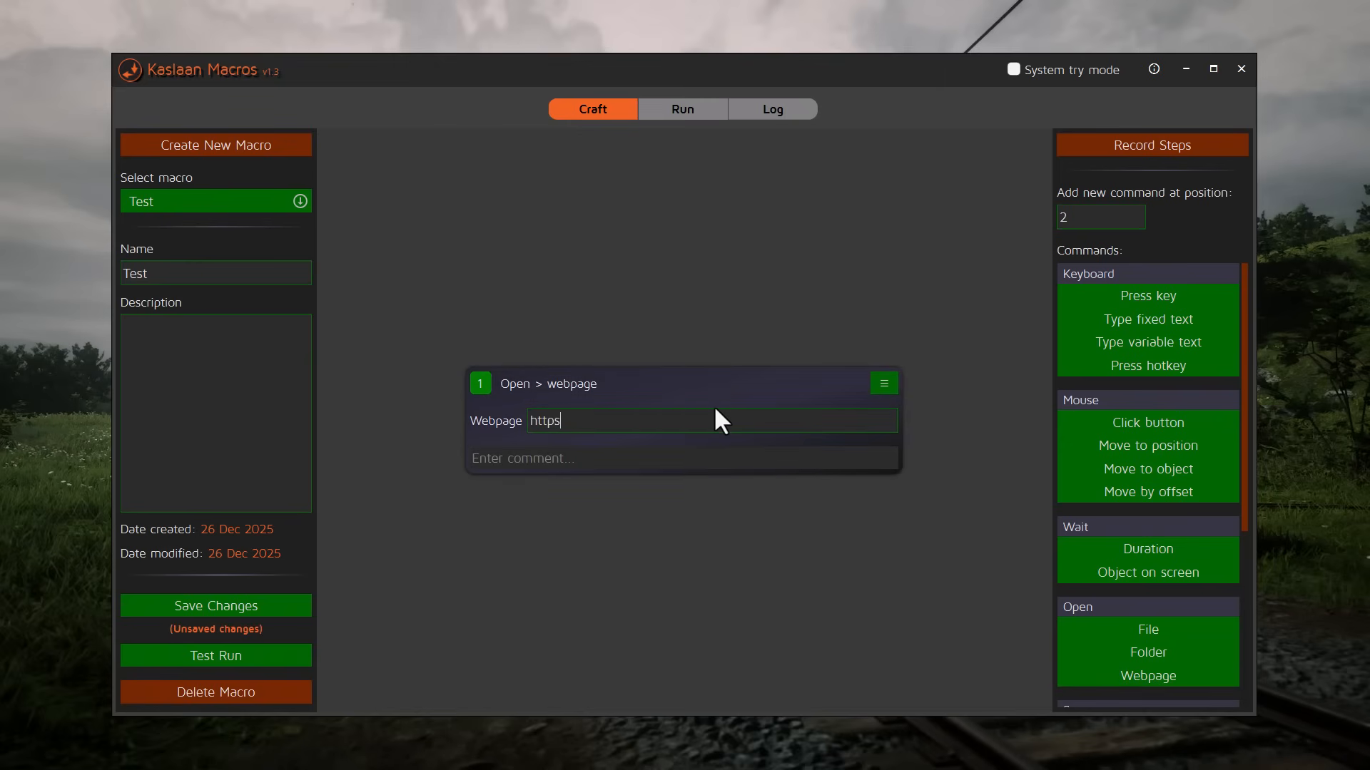
type("://youtube.com")
left_click(1074, 548)
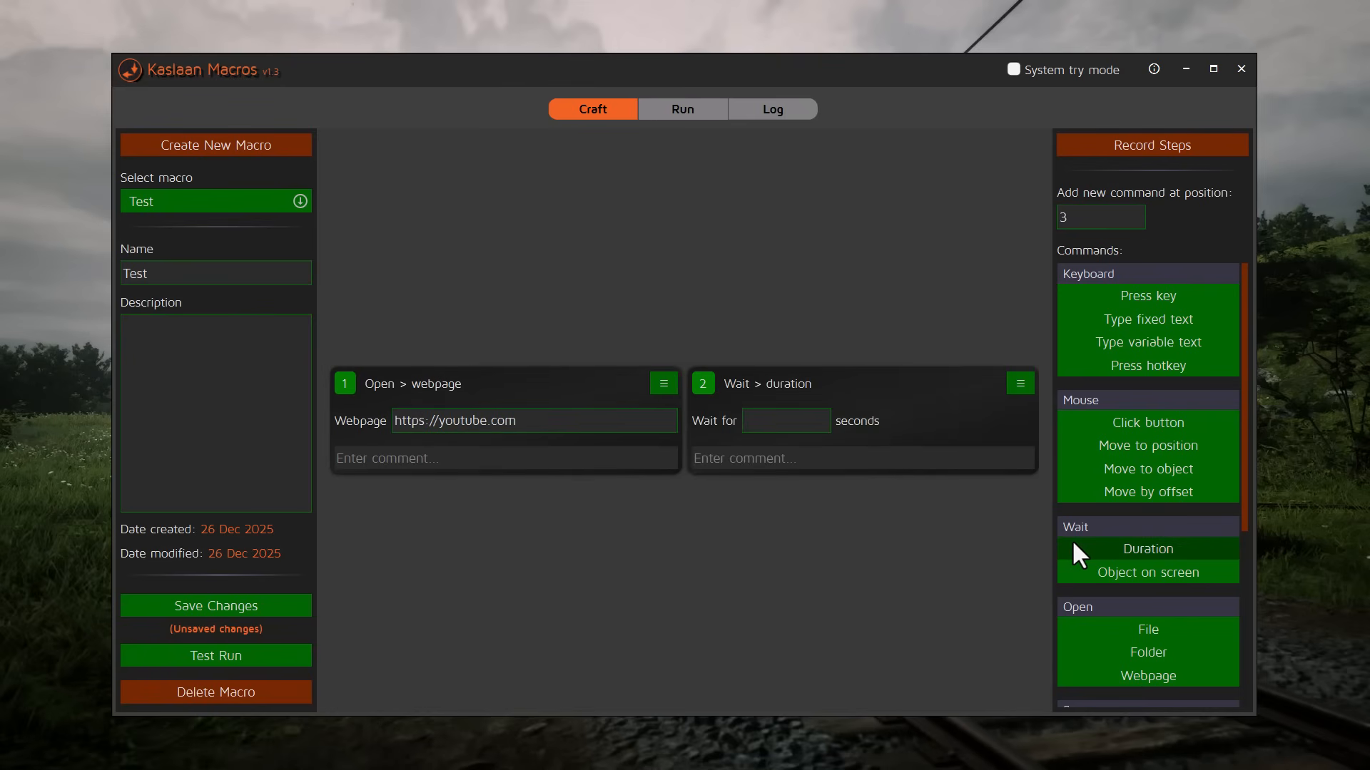
left_click(785, 426)
type("5")
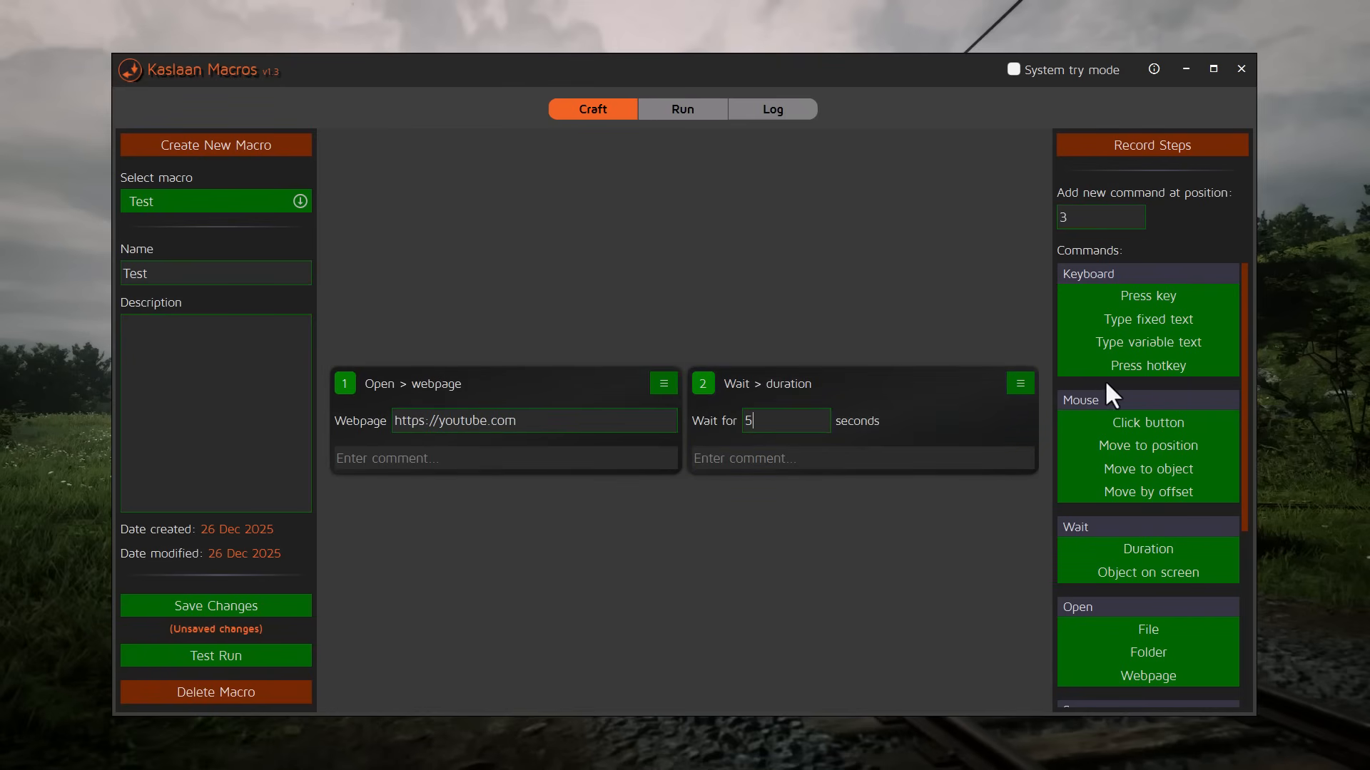
Add a press-key command for / followed by a command that types the fixed text "apple"
left_click(1082, 300)
left_click(374, 540)
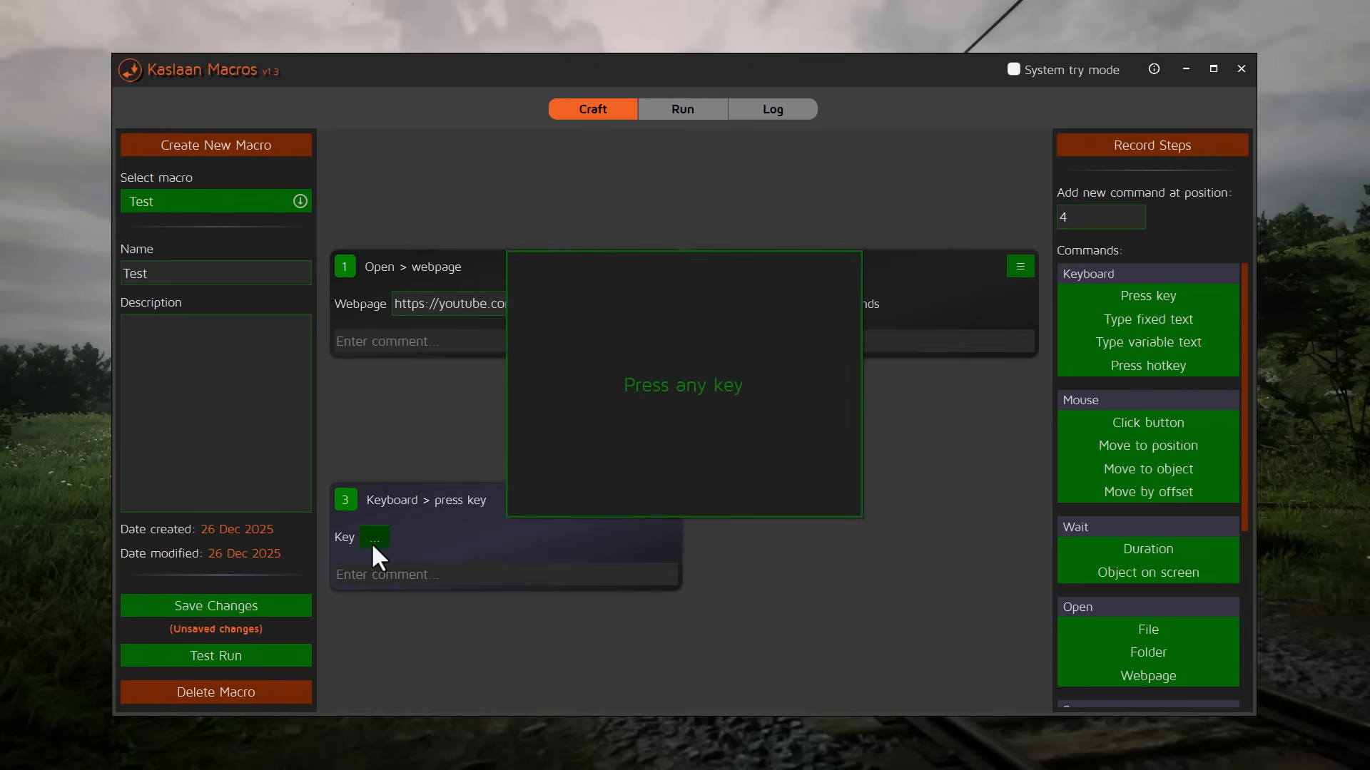
key("slash")
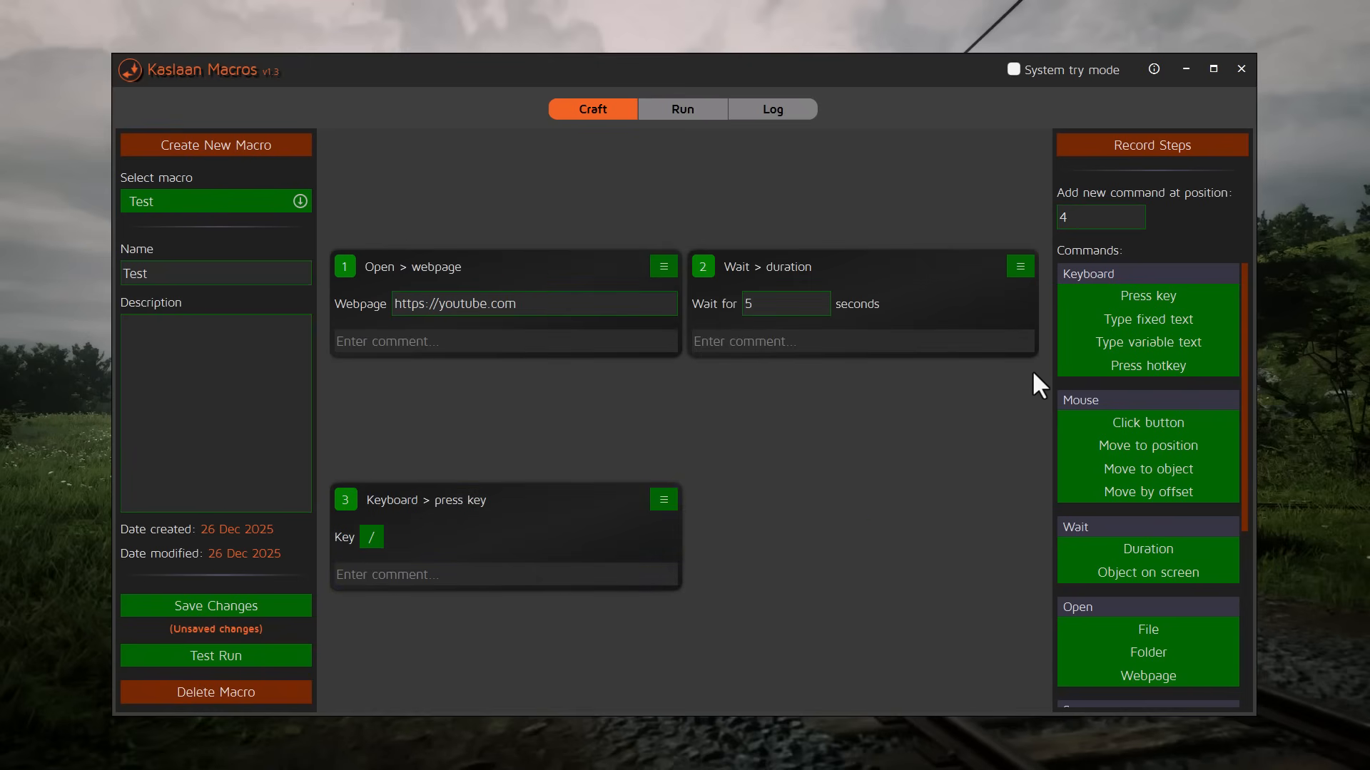
left_click(1114, 319)
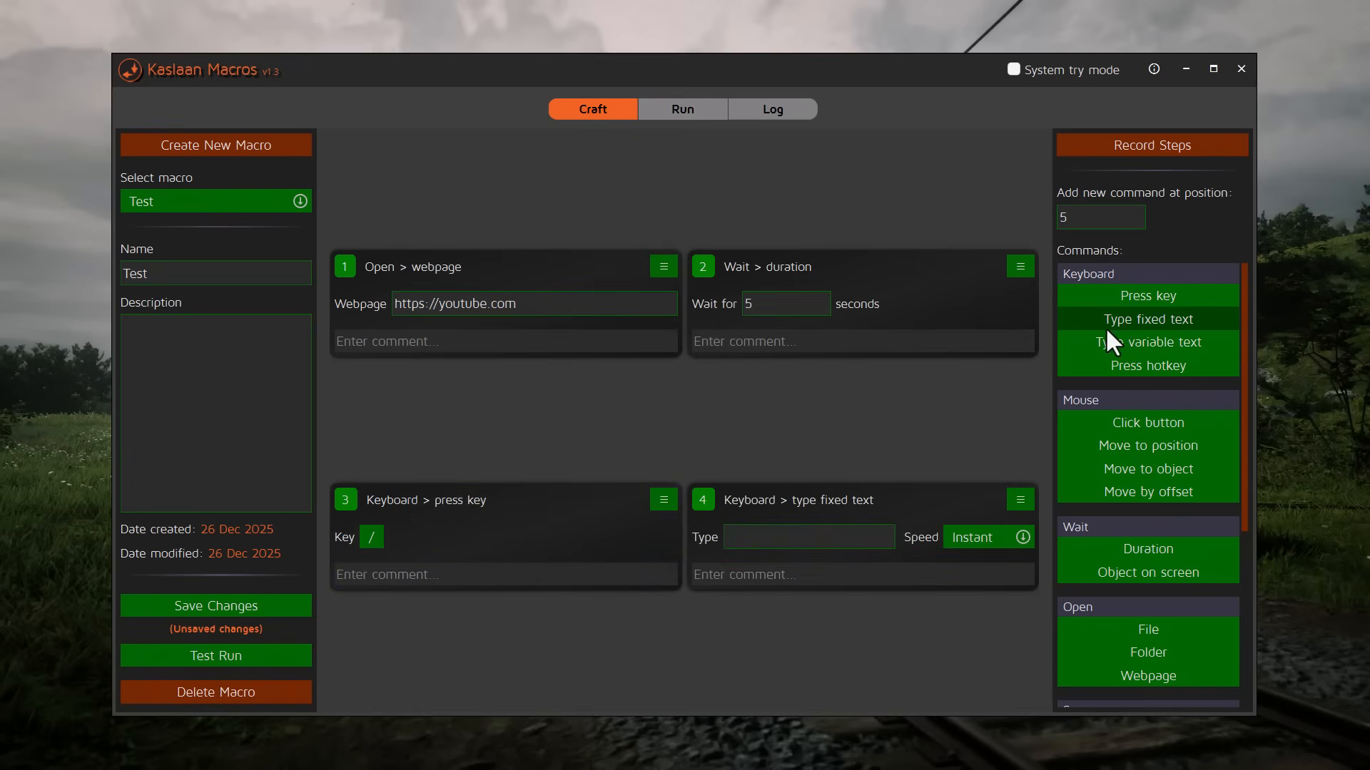
left_click(819, 535)
type("a")
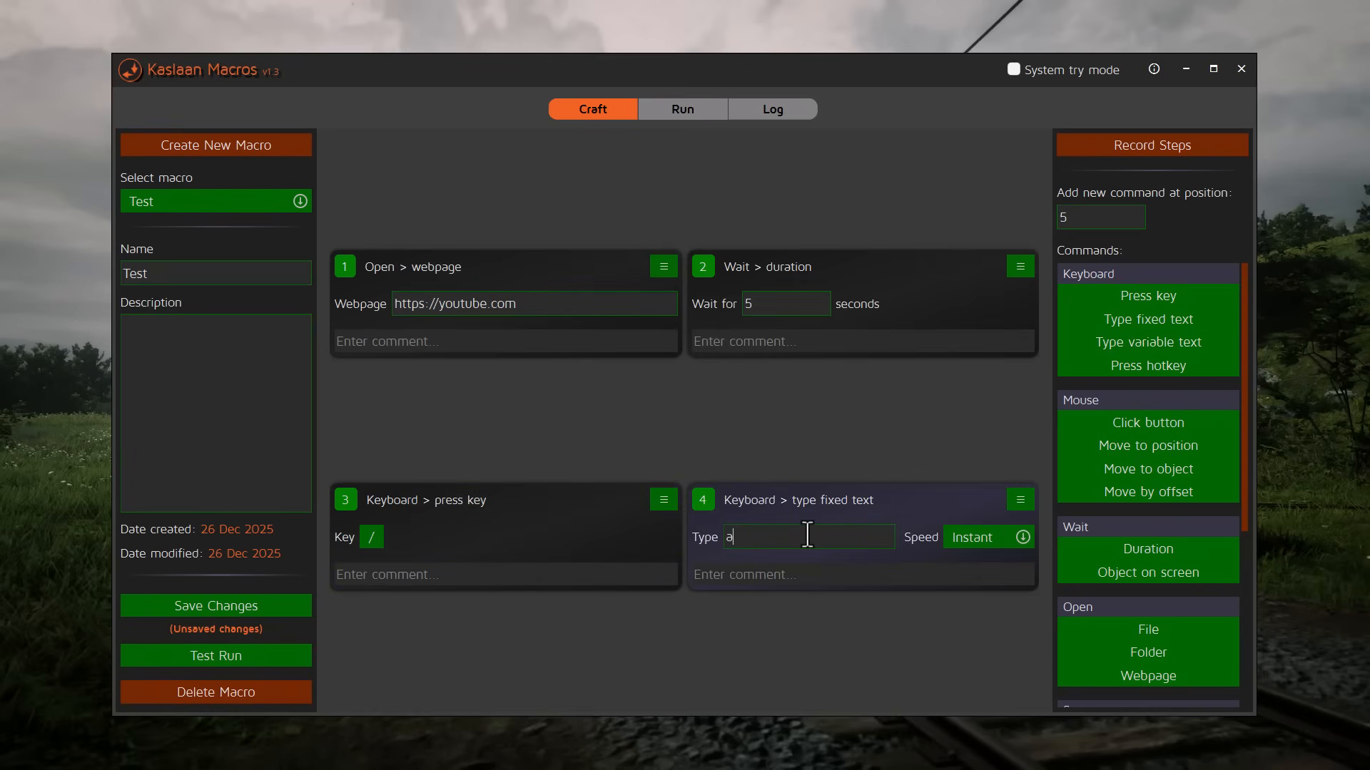
type("pple")
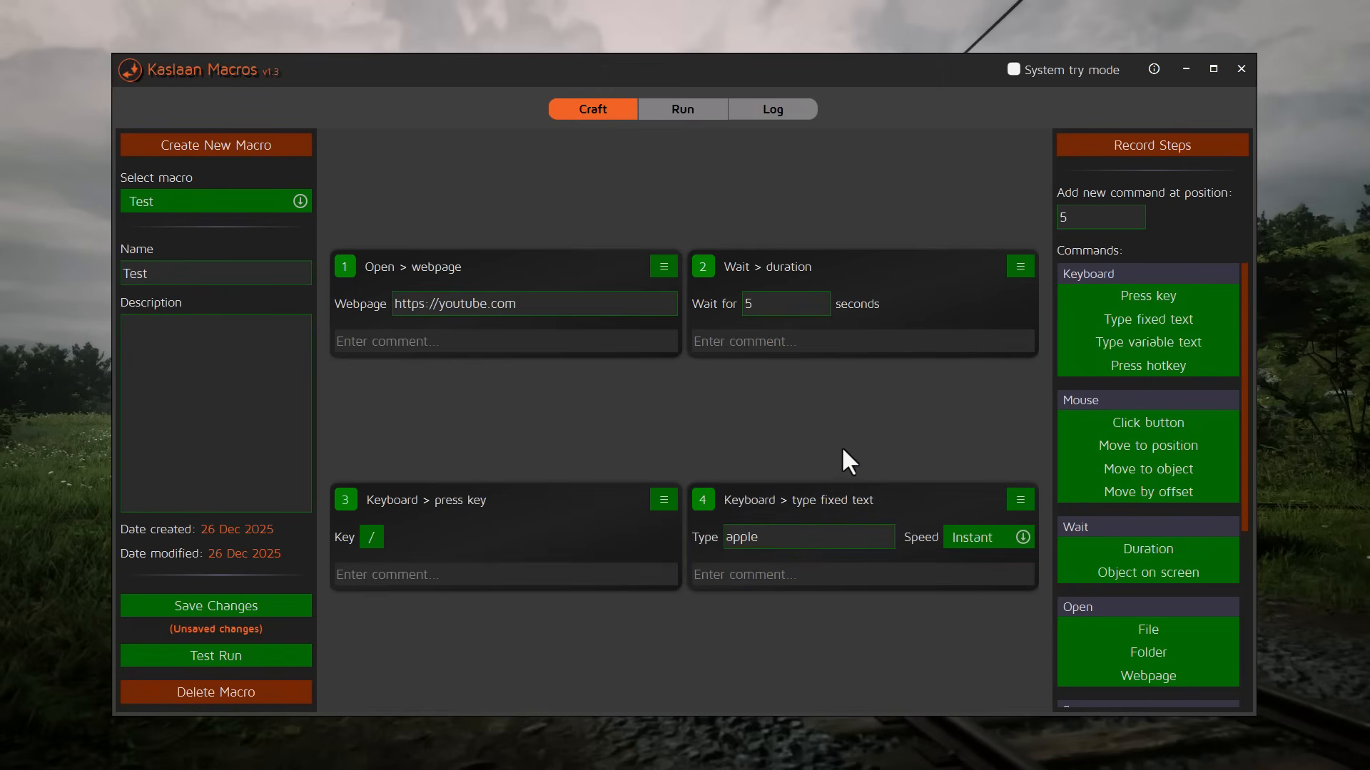
Add a press-key command for Enter followed by a 3-second wait
left_click(1085, 302)
left_click(369, 591)
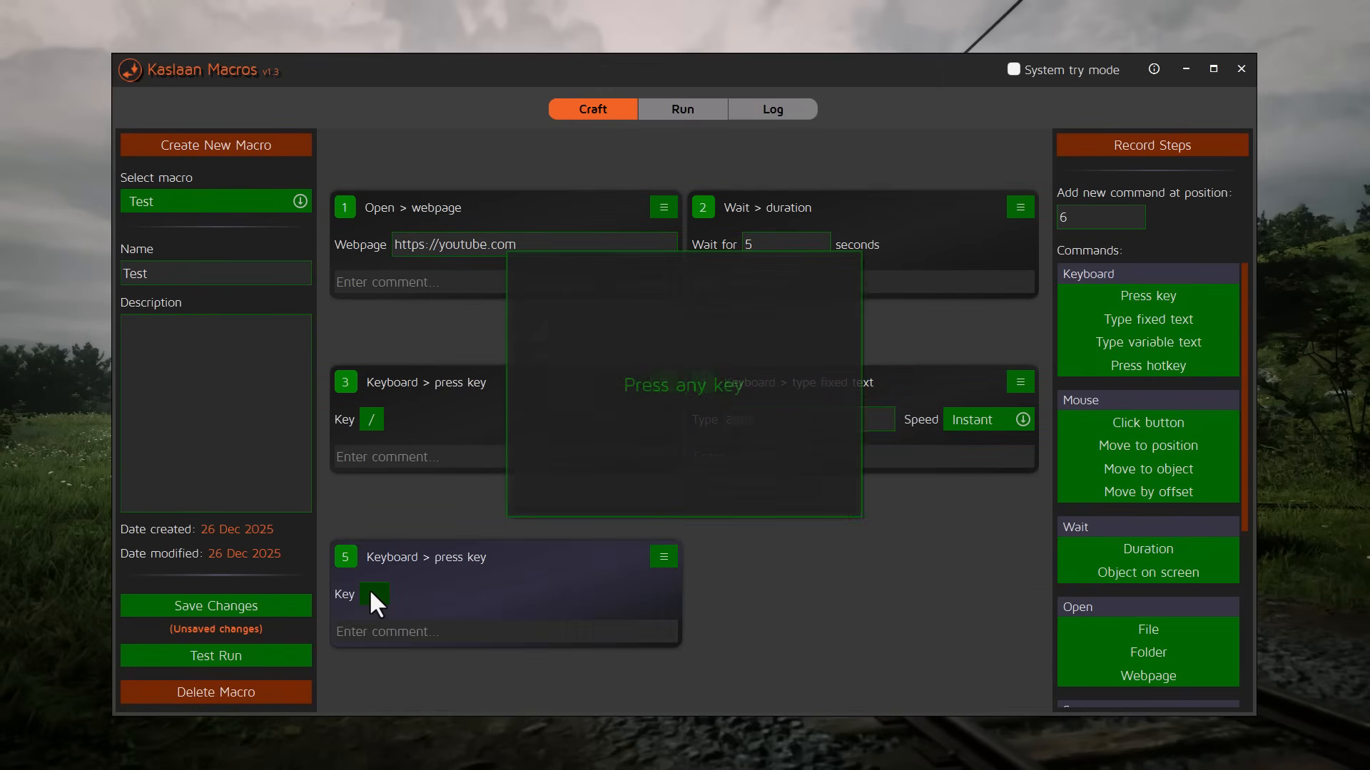
key("Return")
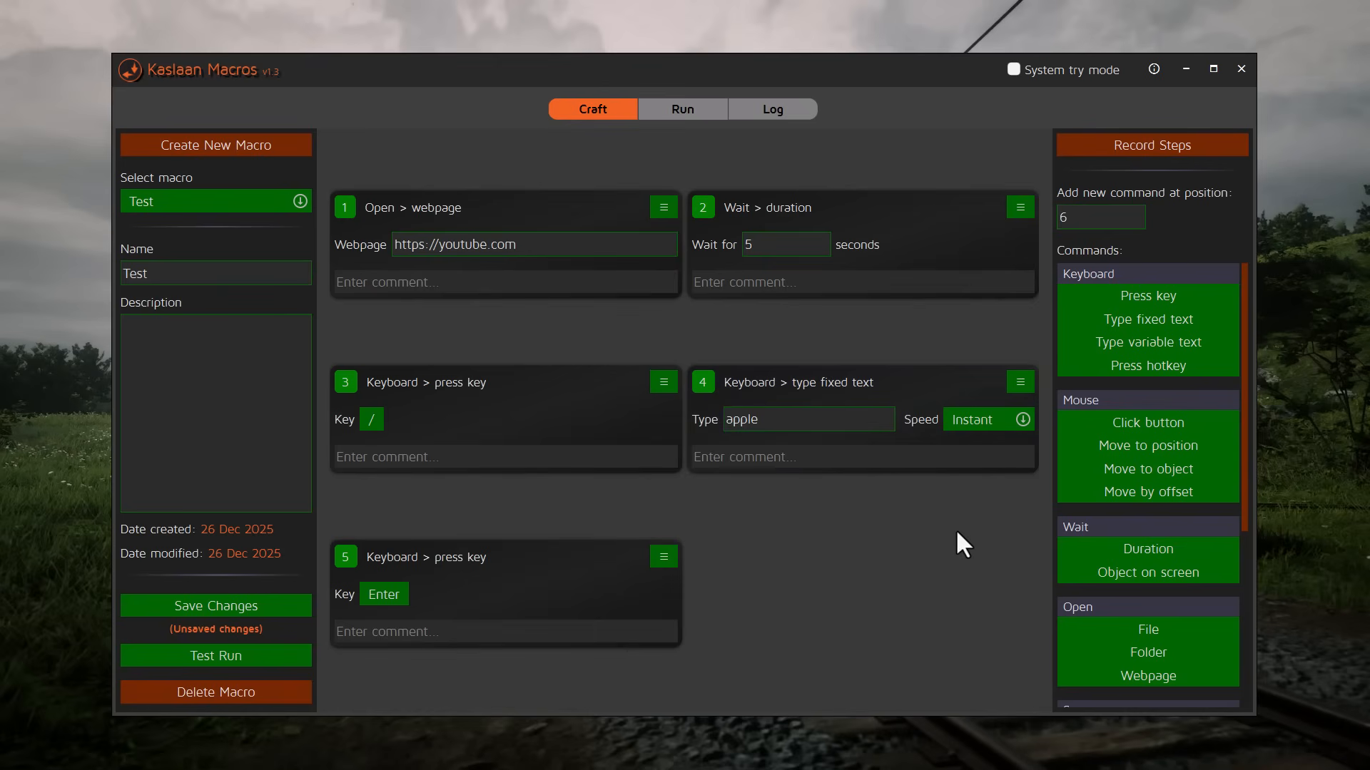
left_click(1089, 548)
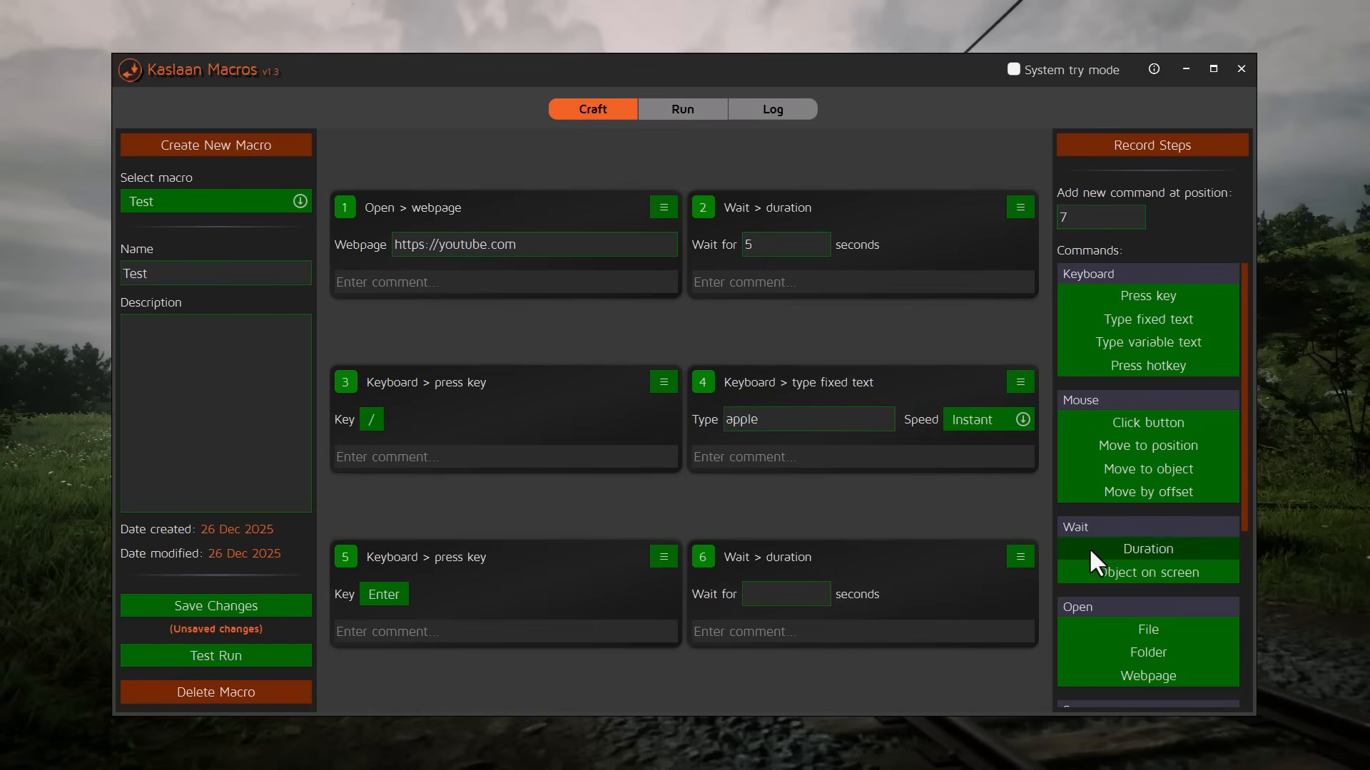
left_click(787, 601)
type("3")
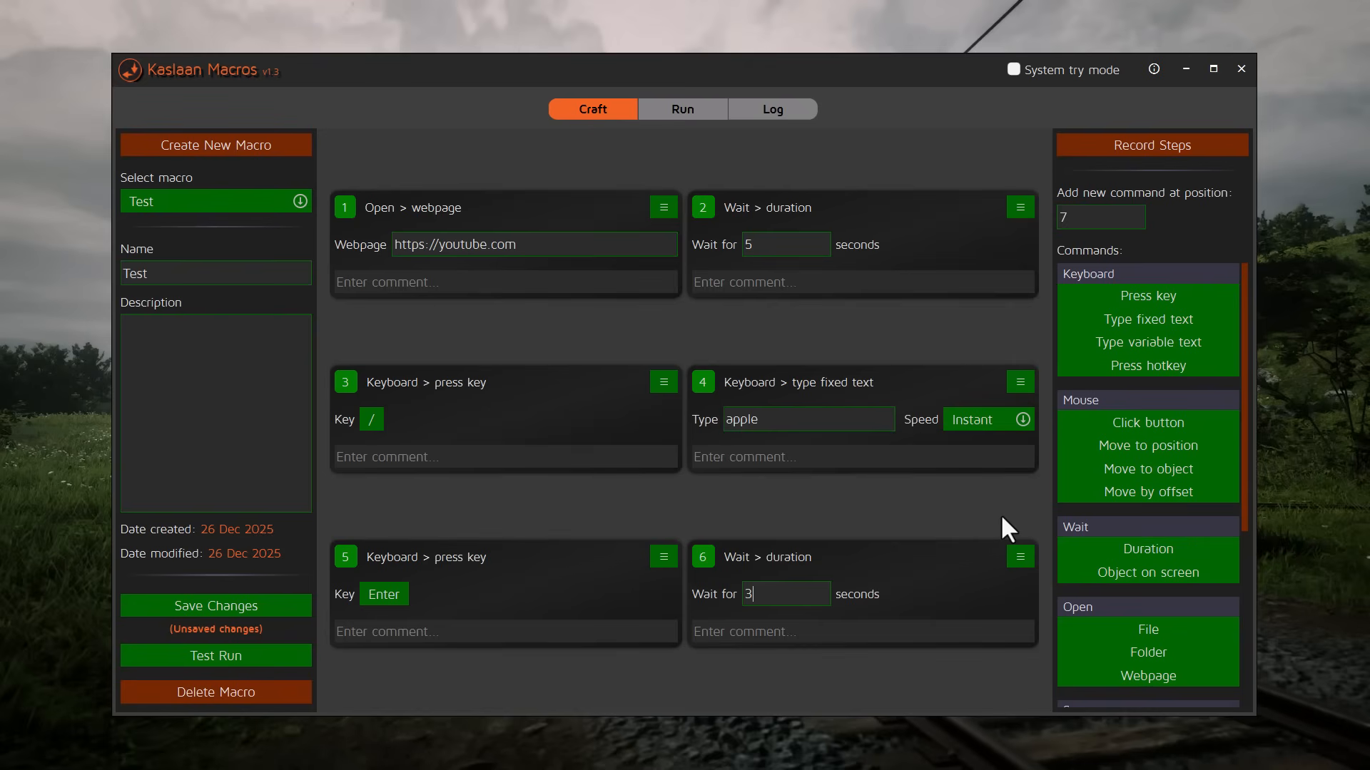
Add a mouse move to pixel position X 650, Y 450, followed by a mouse button click command
left_click(1082, 450)
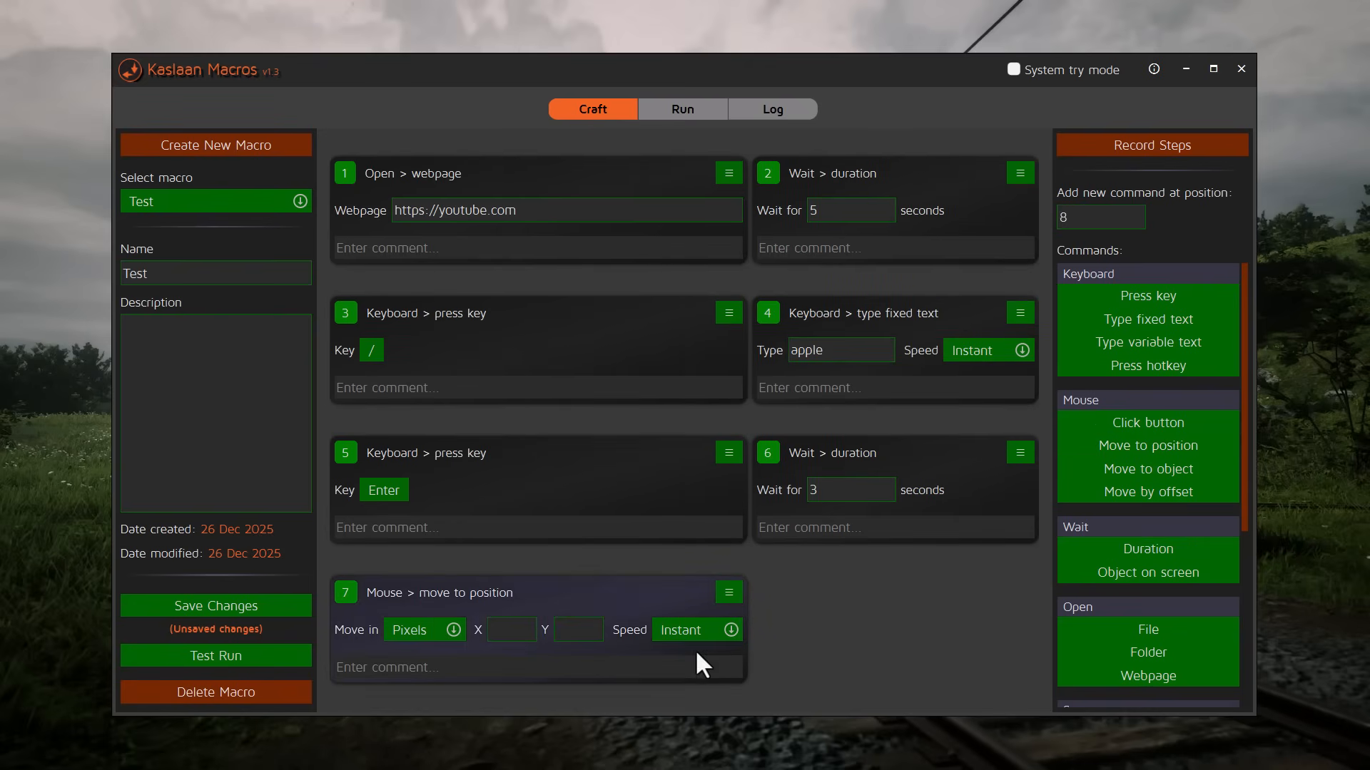
left_click(525, 630)
type("65")
type("0")
type("450")
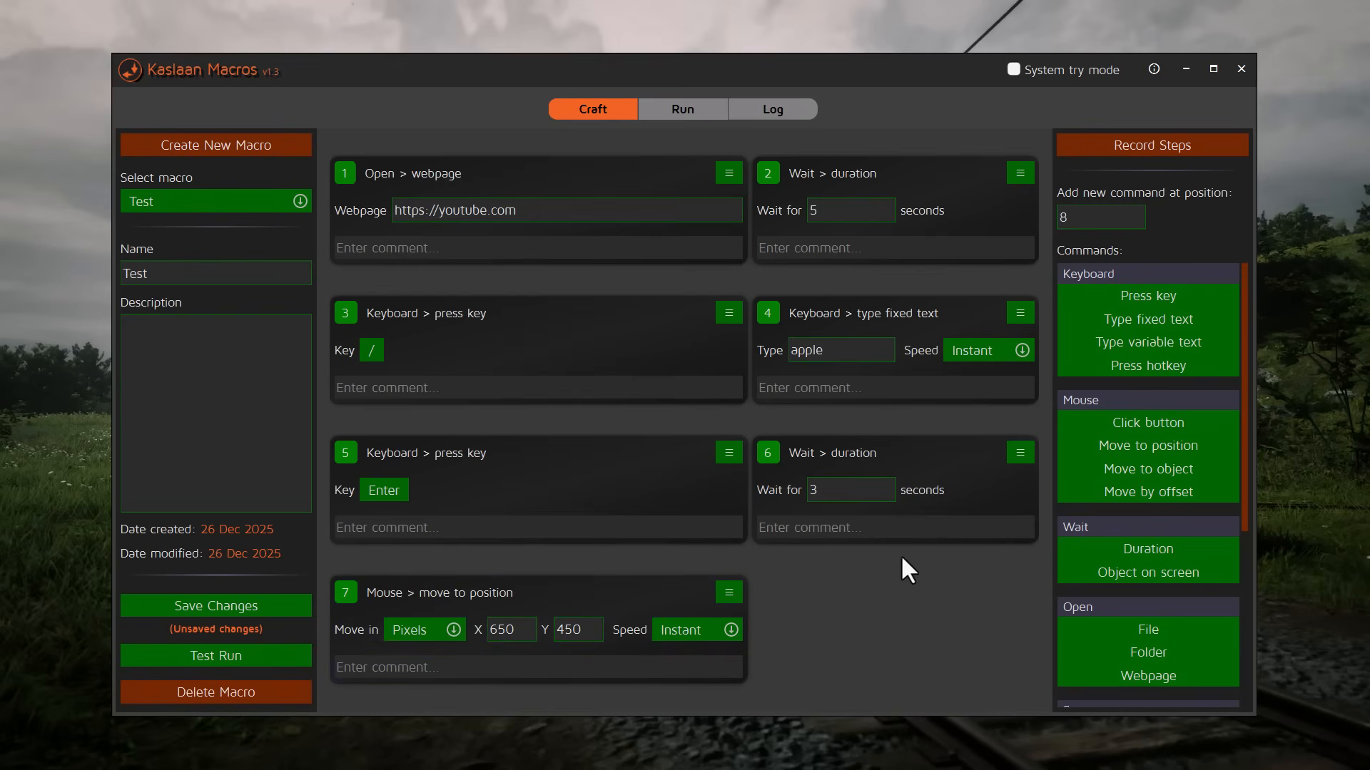
left_click(1095, 422)
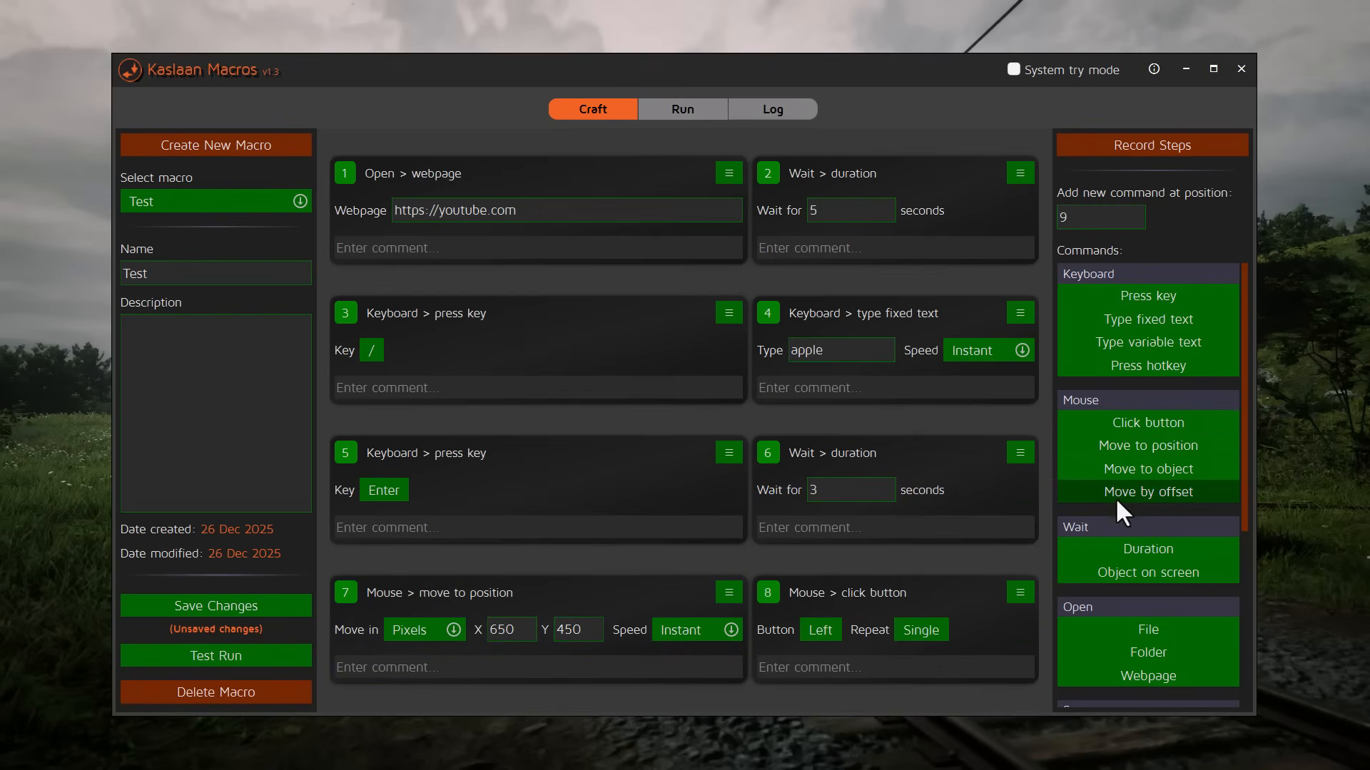
Add another 3-second wait followed by a press-key command for the 5 key
left_click(1123, 541)
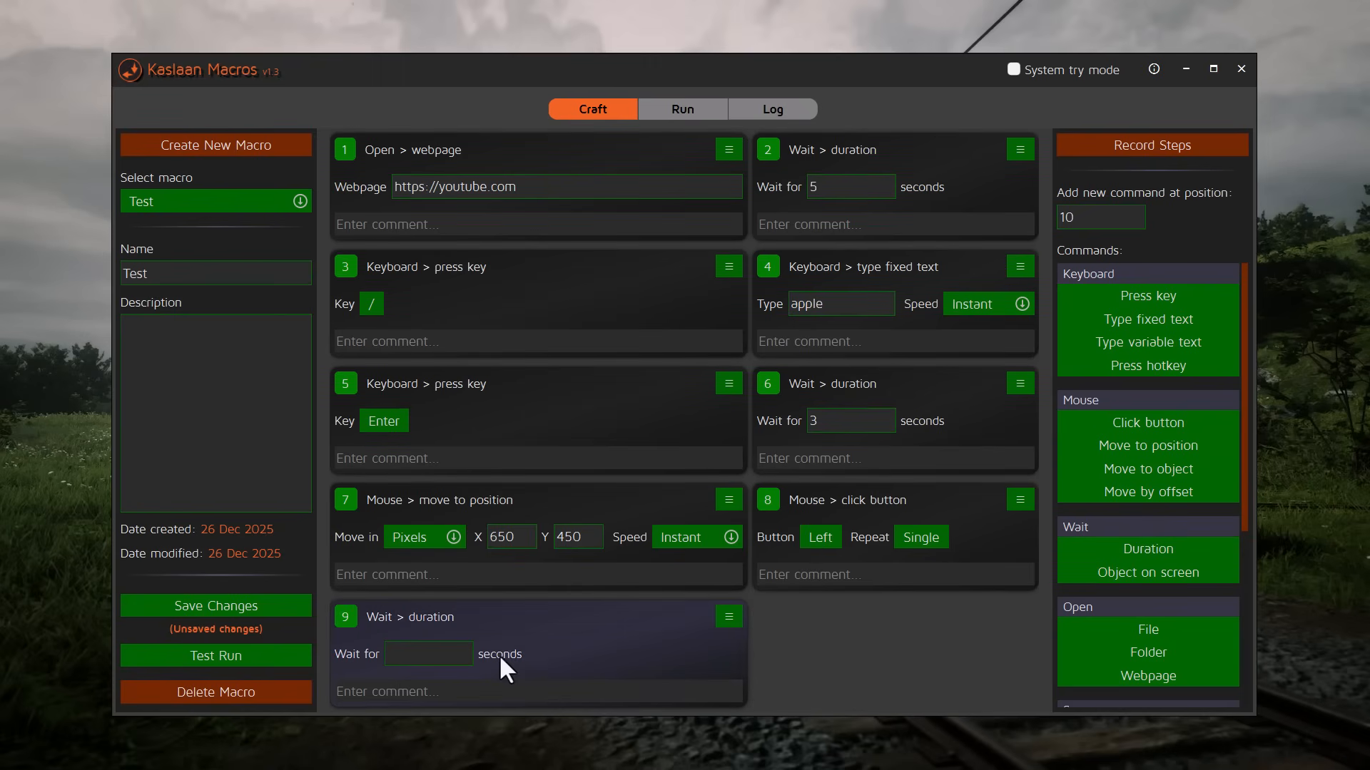
left_click(443, 651)
type("3")
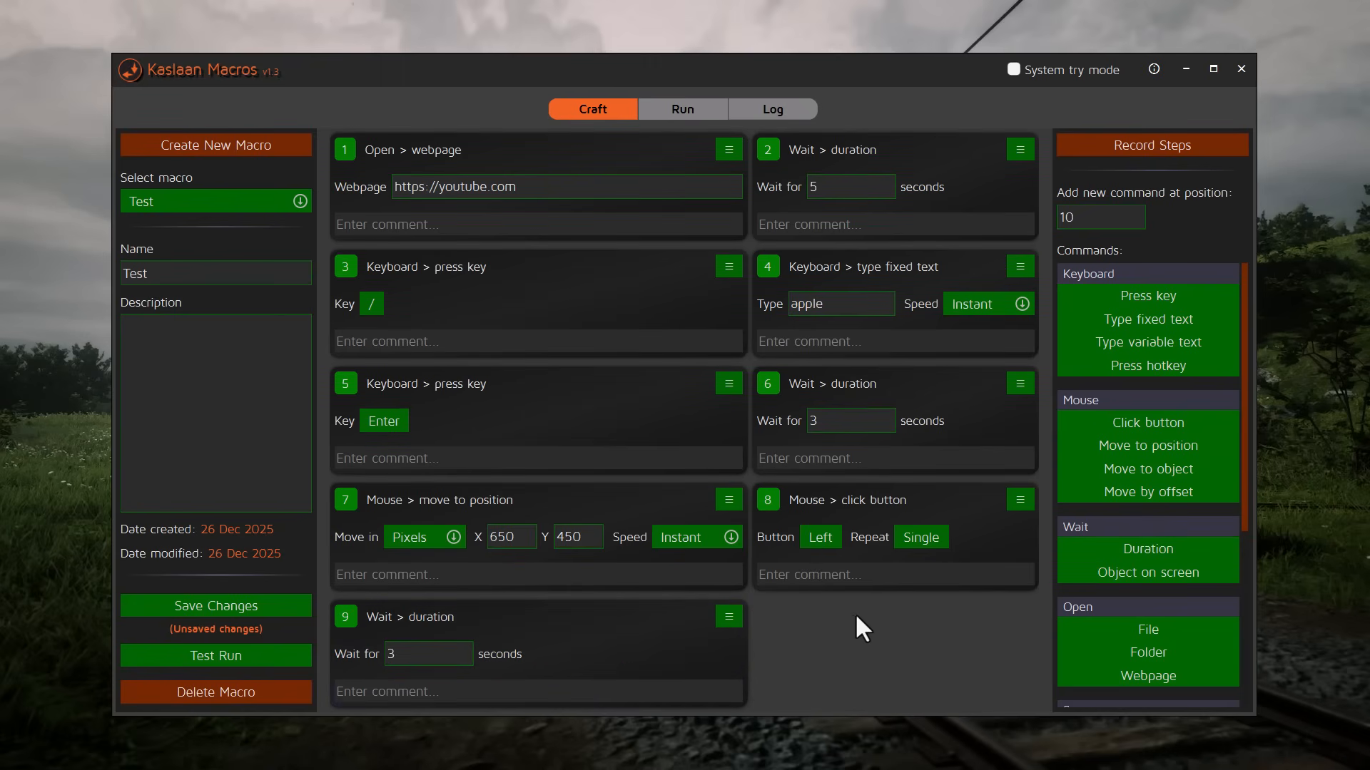
left_click(1112, 296)
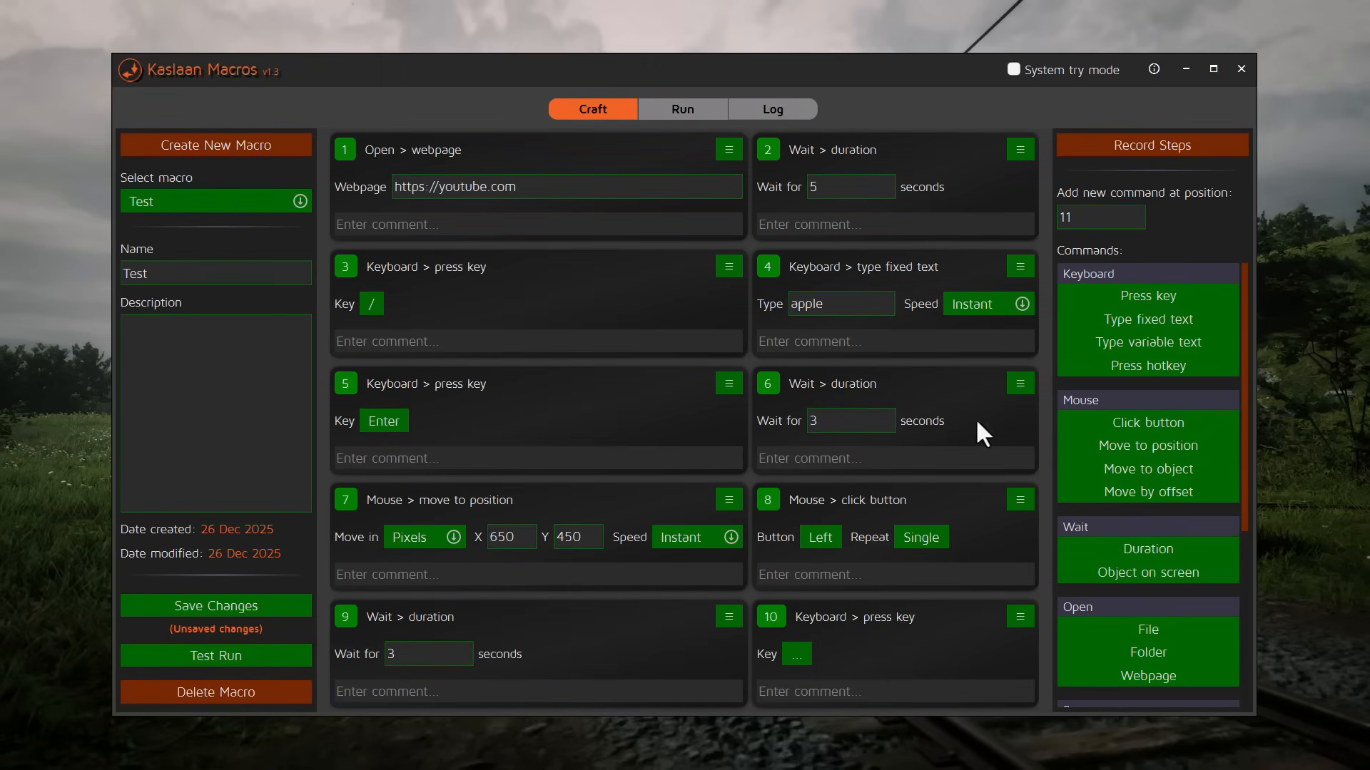
left_click(795, 651)
key("5")
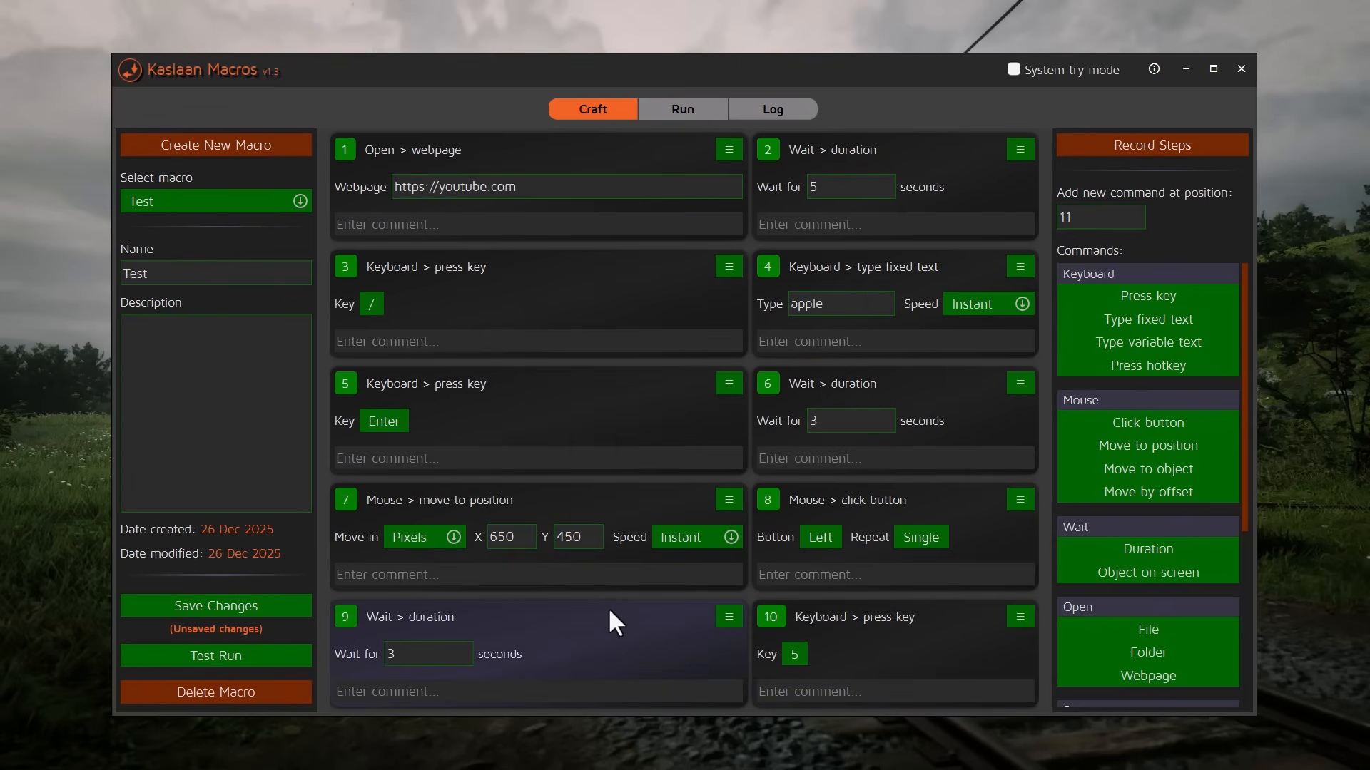
Save the changes to the Test macro and test-run it on YouTube
left_click(264, 602)
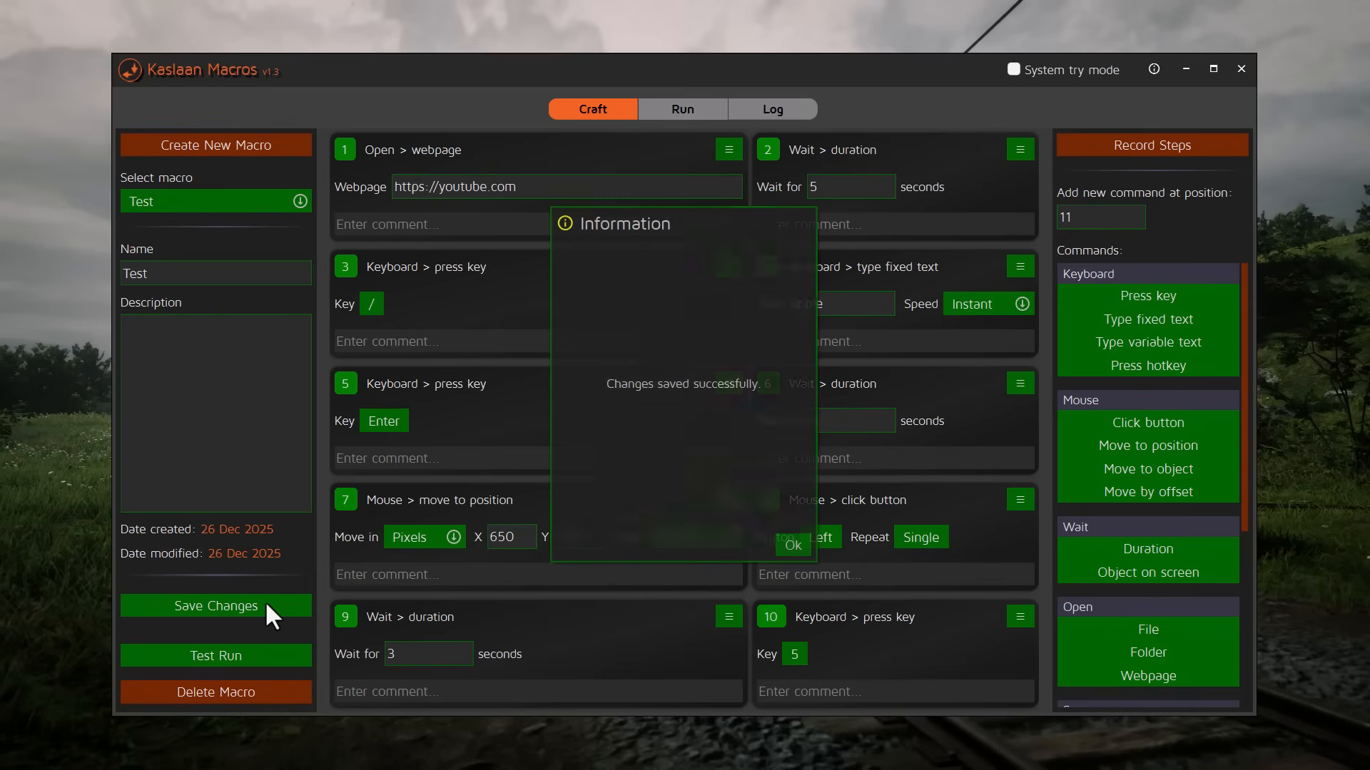
left_click(794, 537)
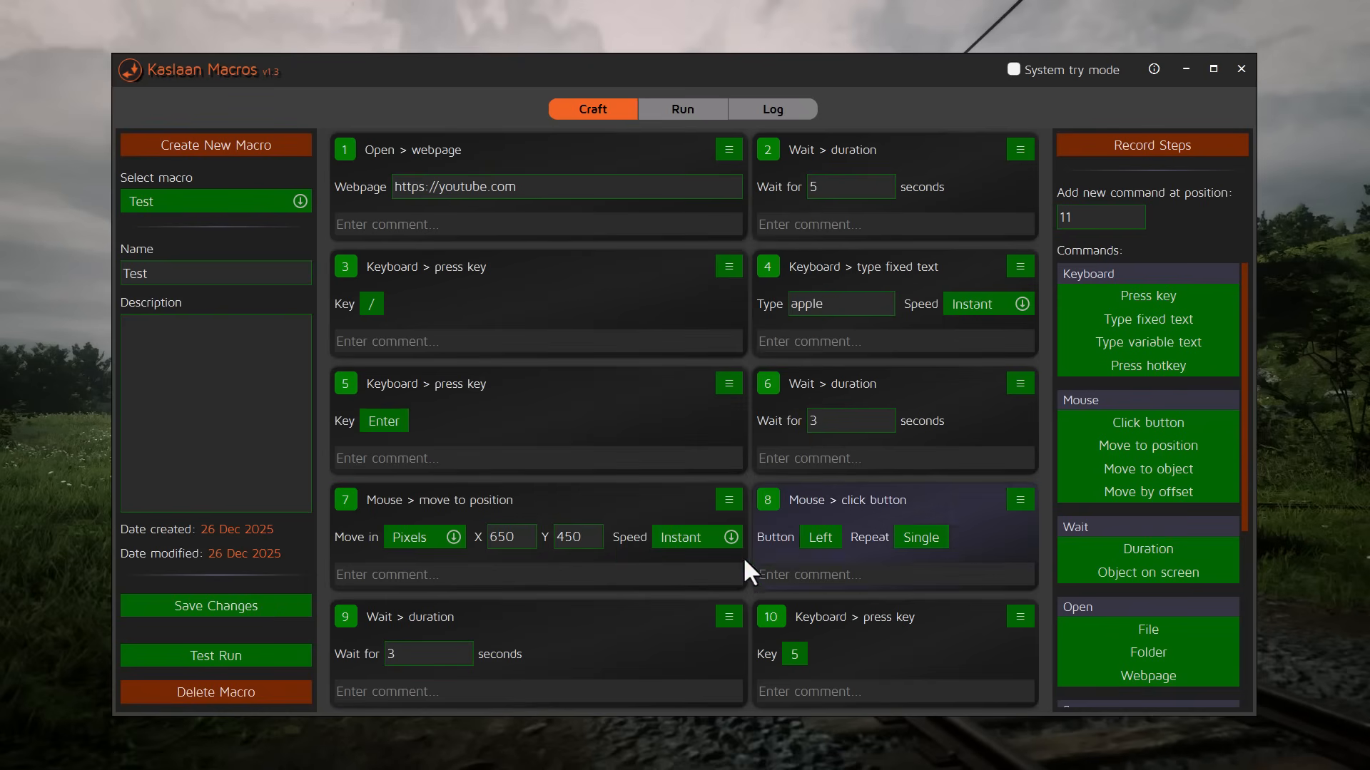
left_click(217, 656)
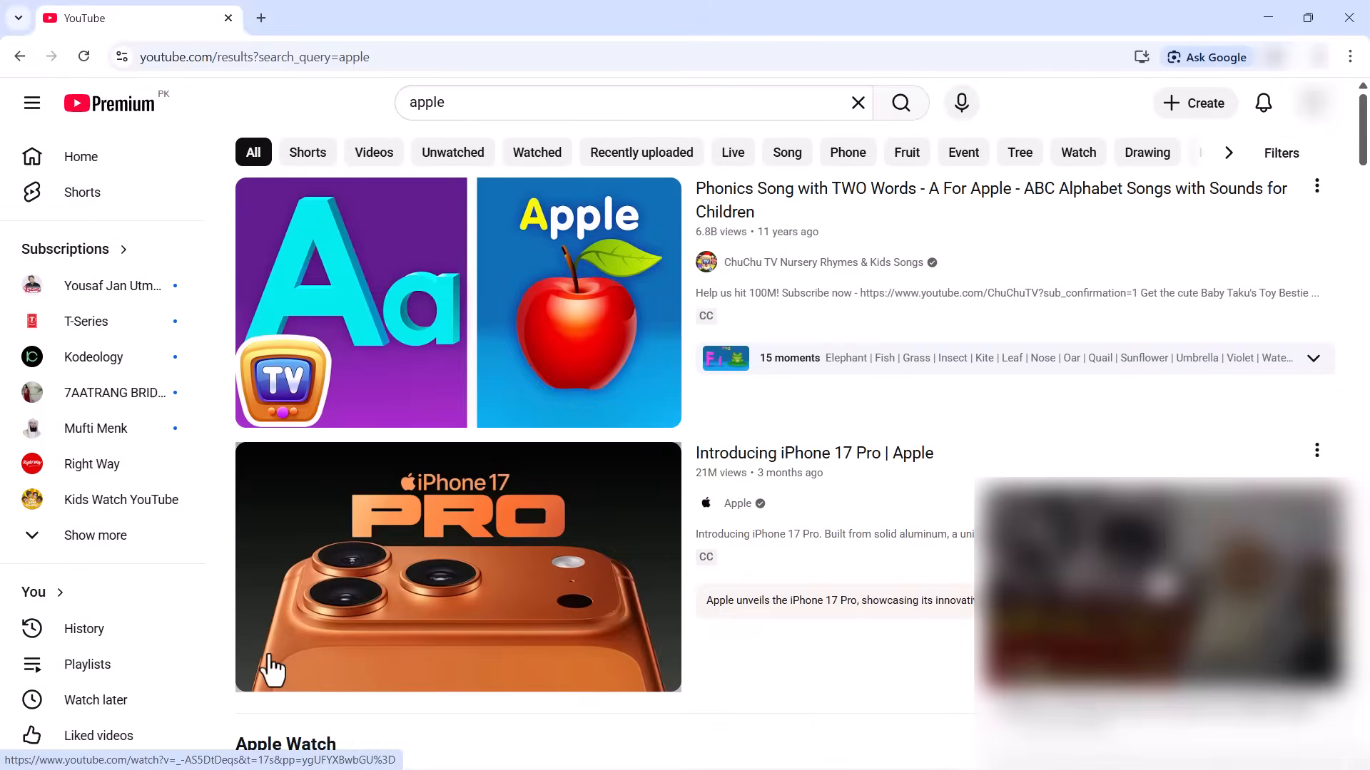
left_click(268, 659)
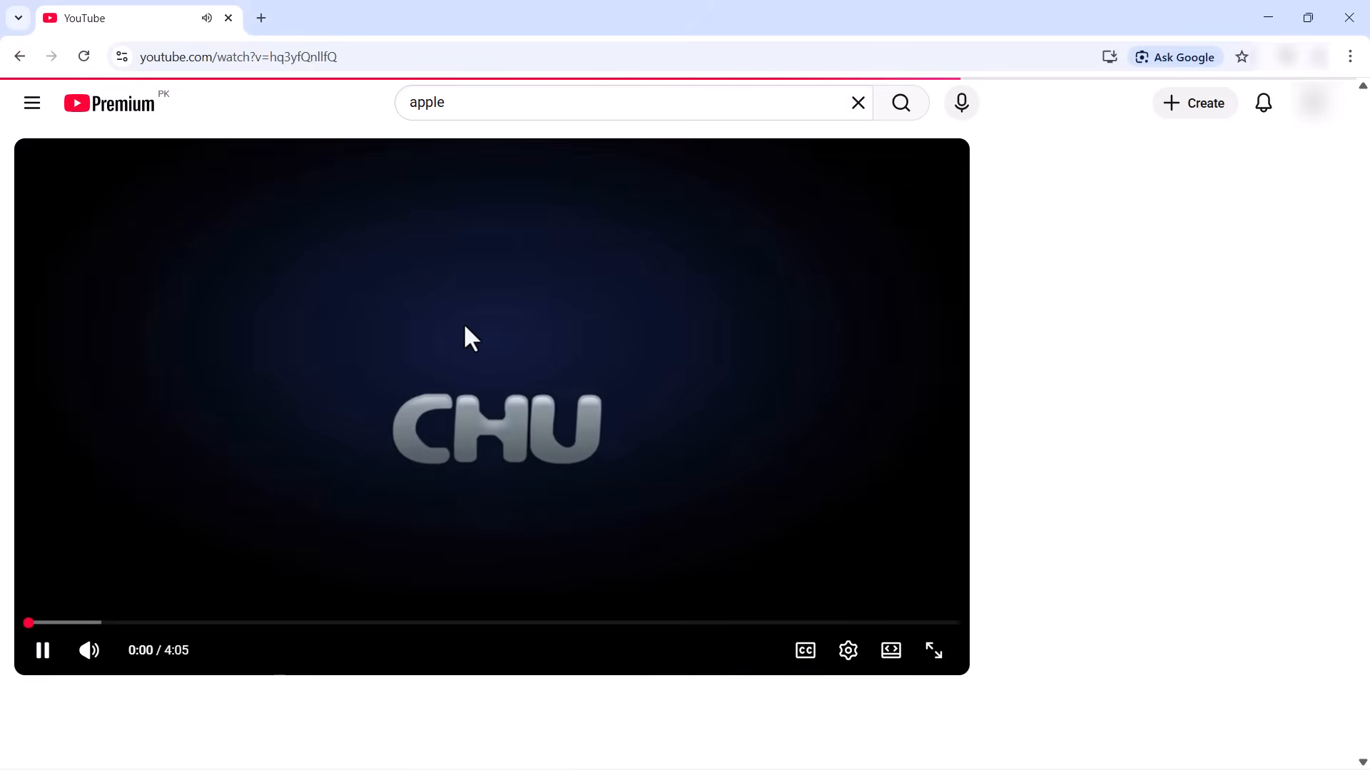
key("5")
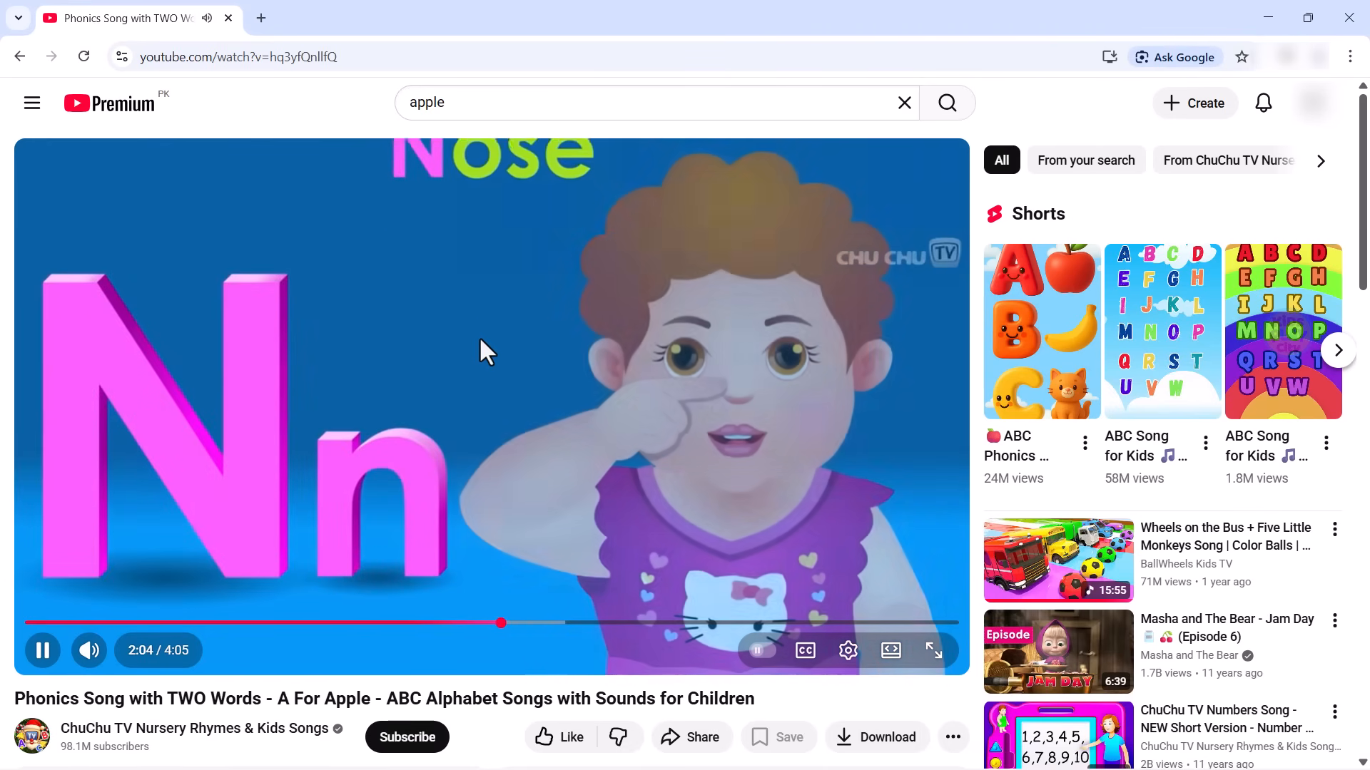
left_click(487, 349)
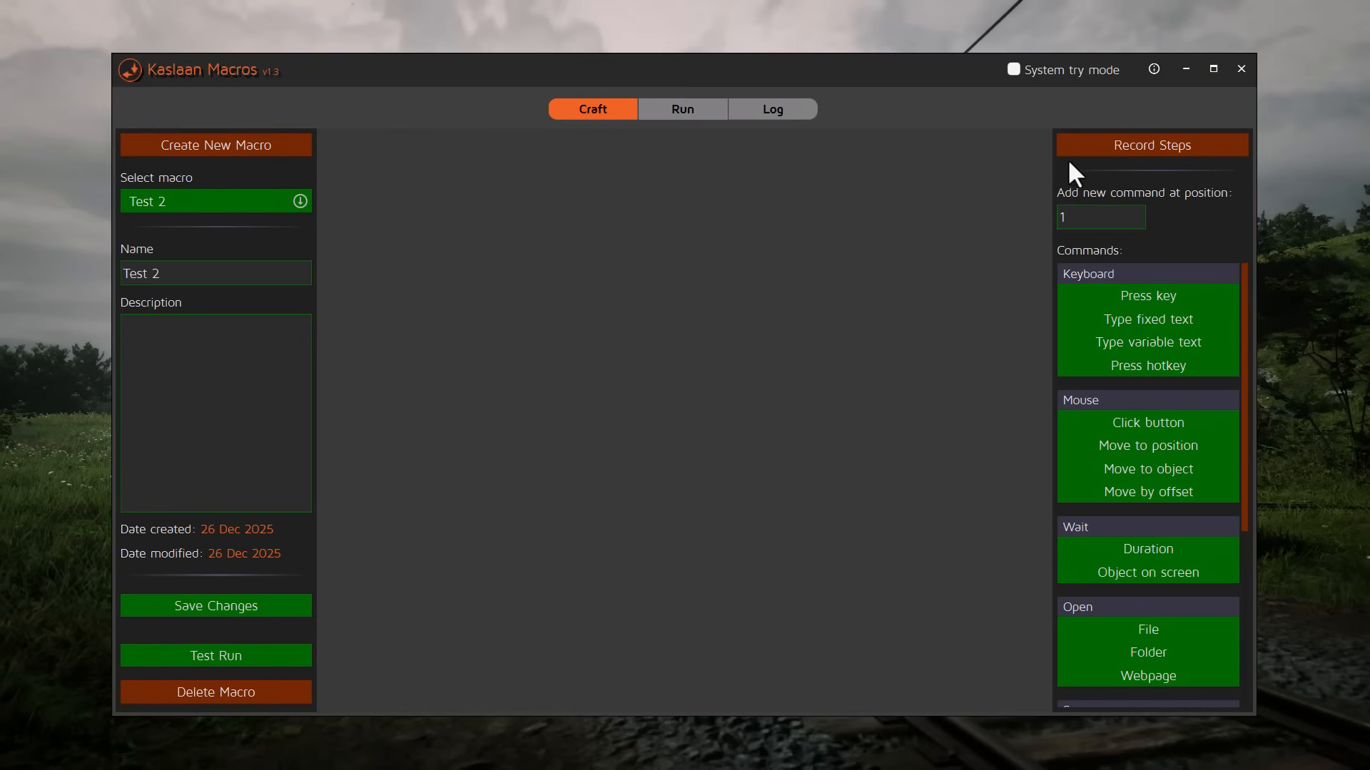
Start recording steps for the Test 2 macro and open youtube.com in Chrome
left_click(1098, 153)
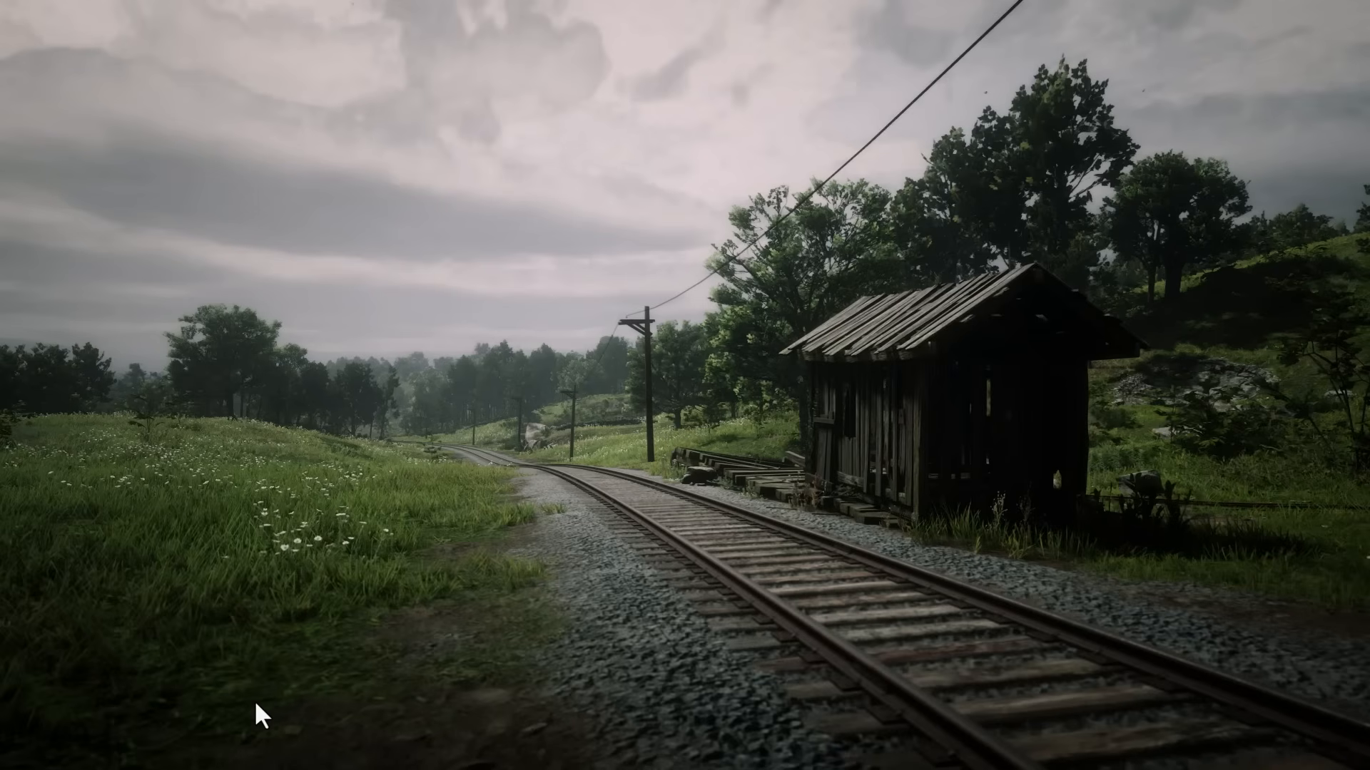
left_click(117, 769)
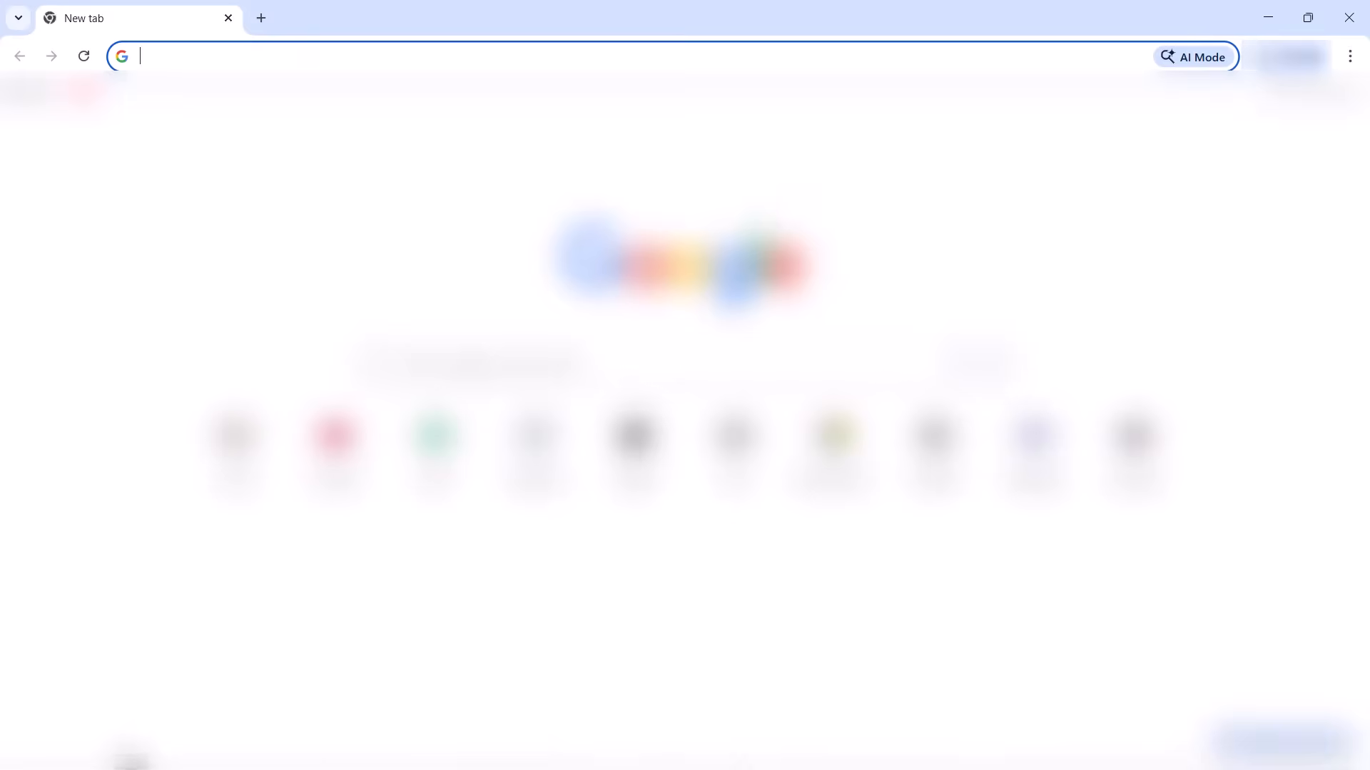
type("youtube")
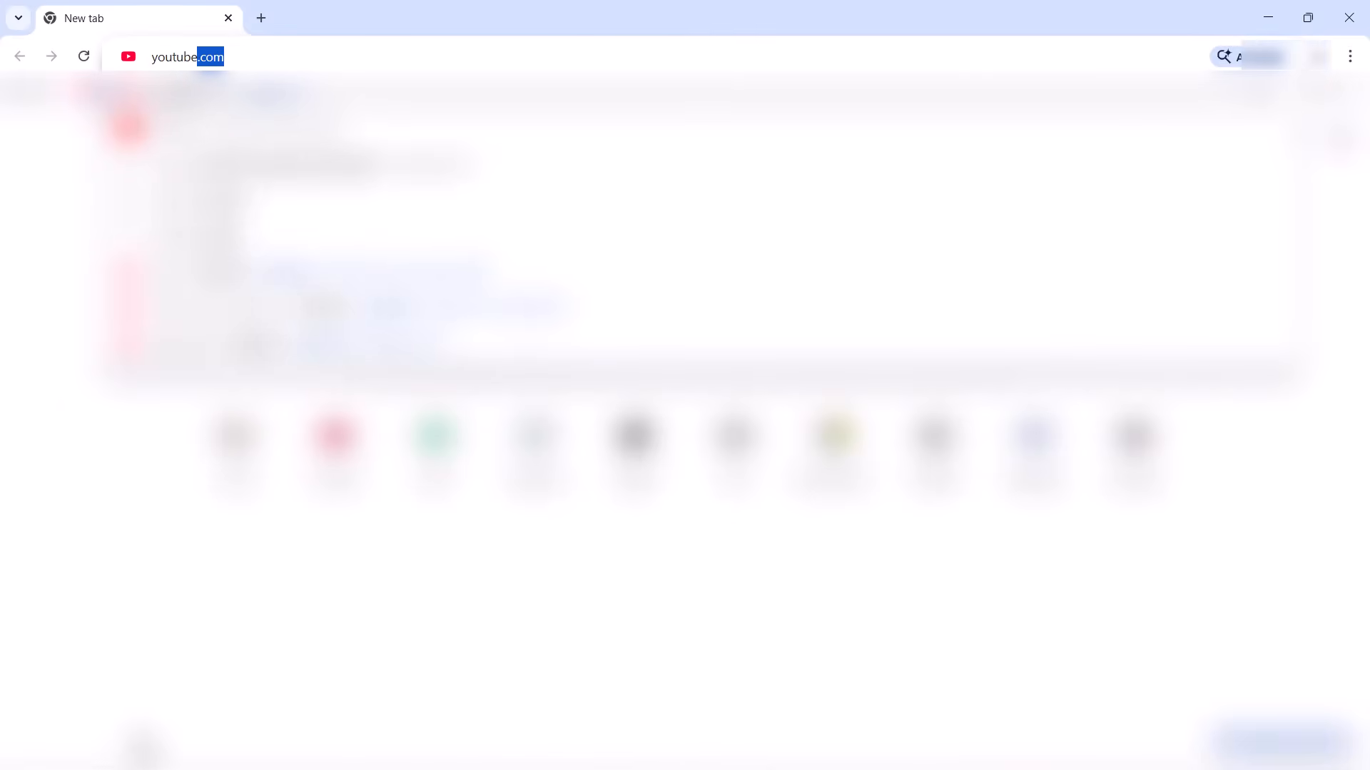
type(".com")
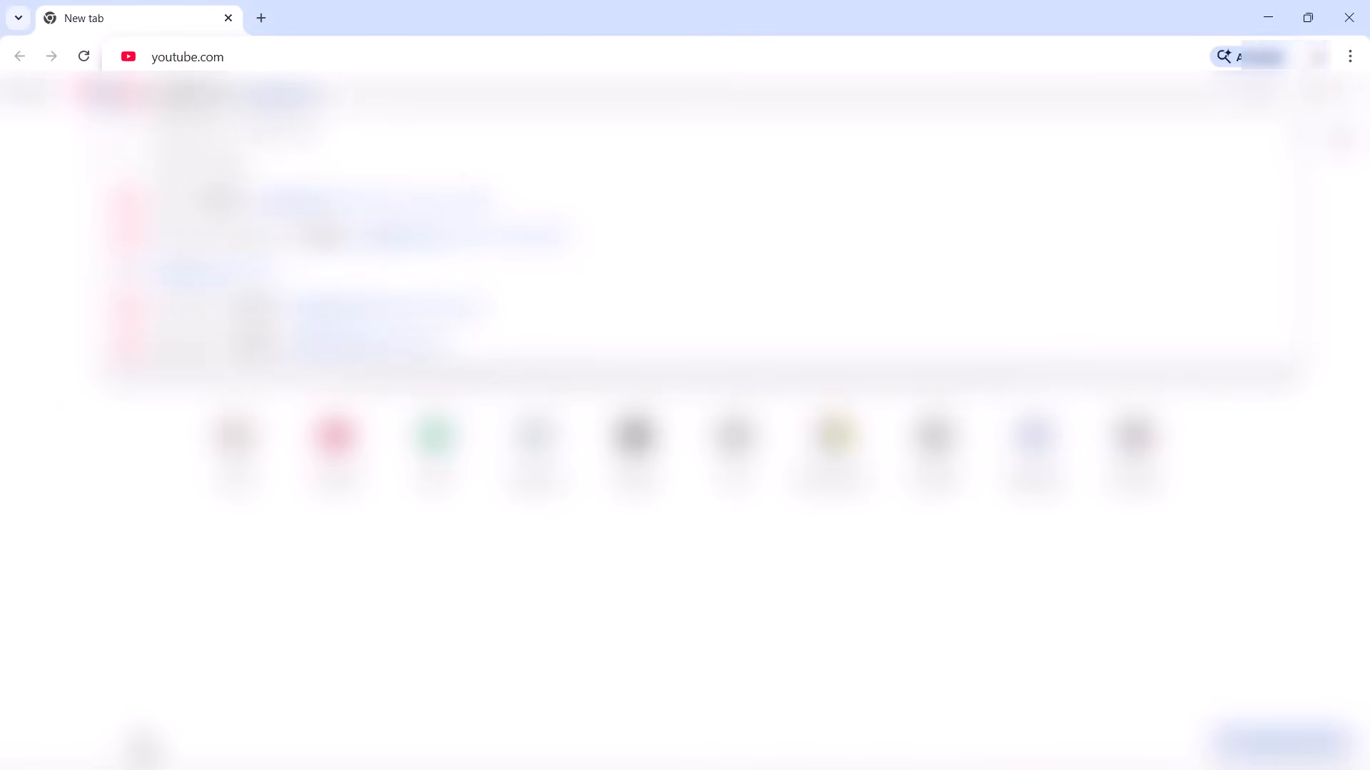
key("Return")
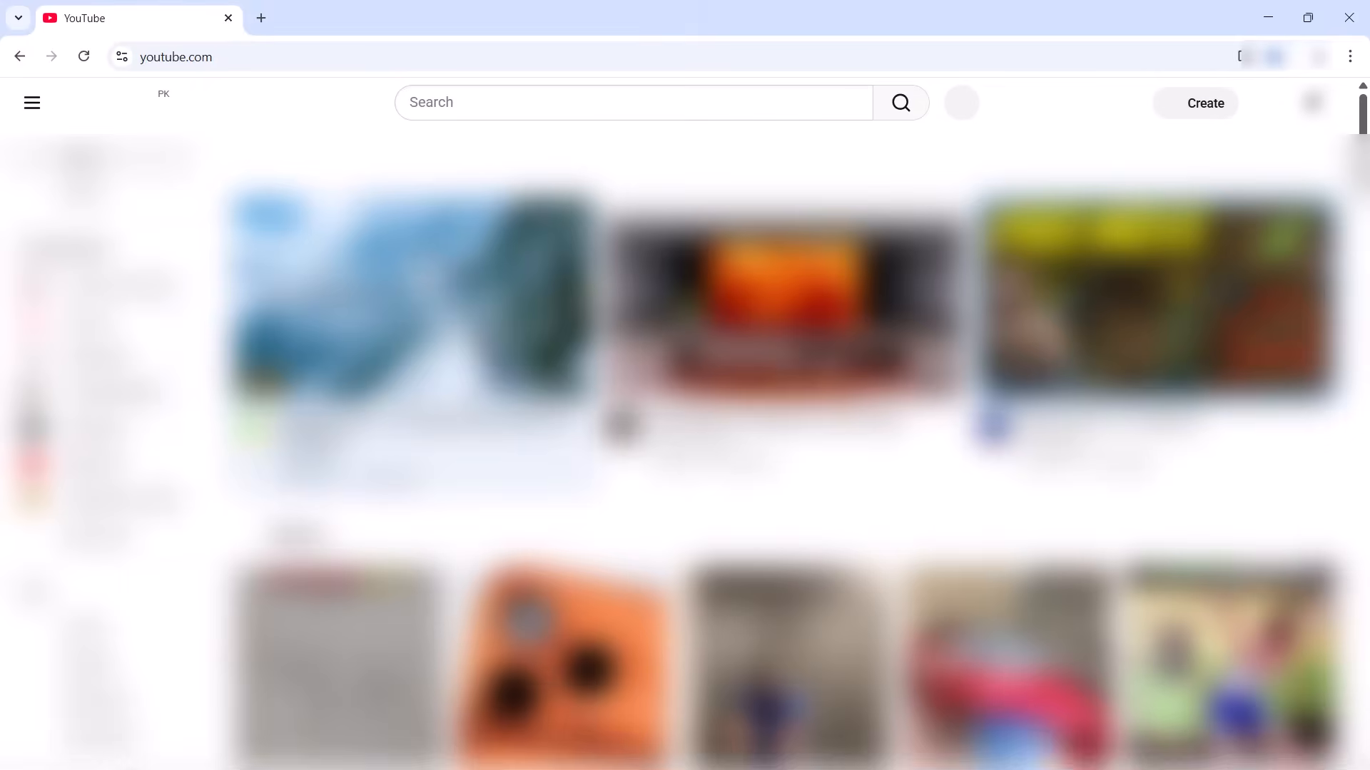
Search YouTube for "apple" and play the "Phonics Song with TWO Words" video from its halfway point
left_click(448, 106)
type("appl")
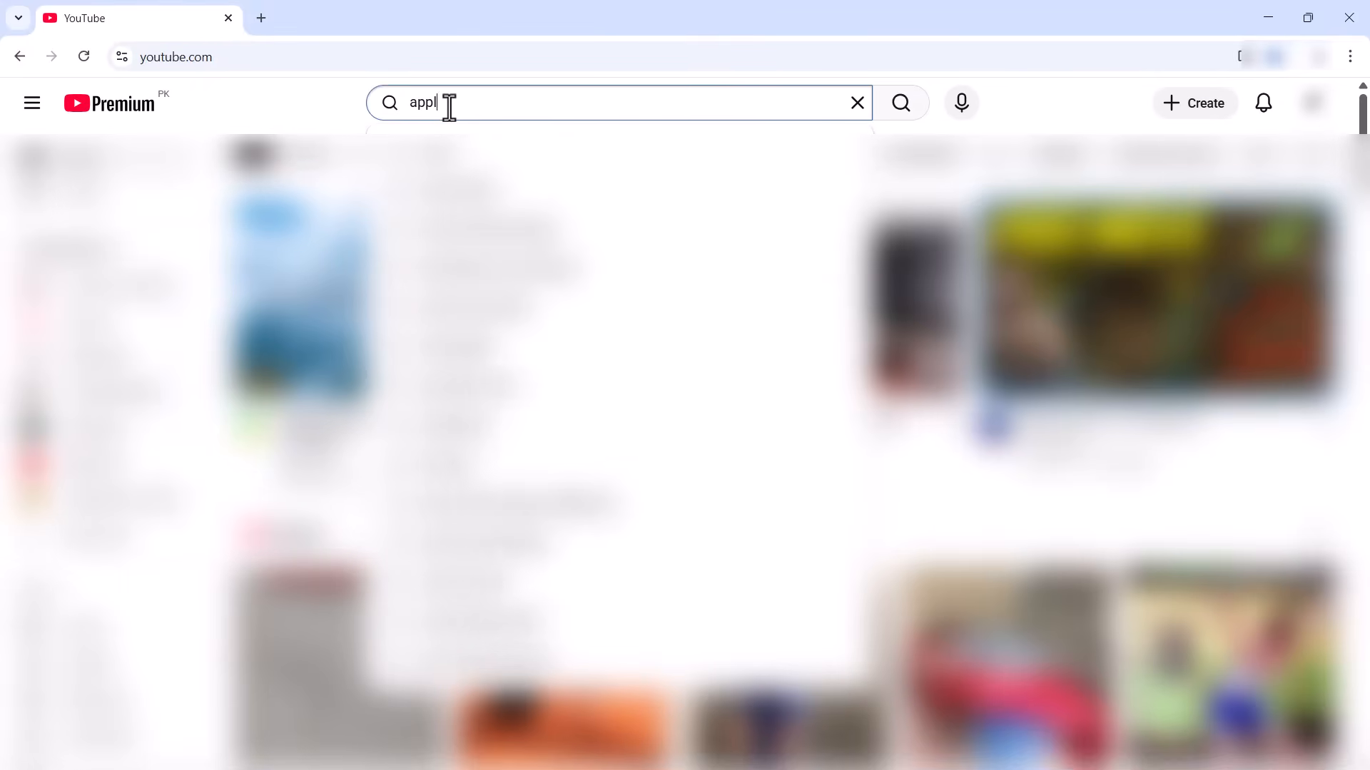
type("e")
key("Return")
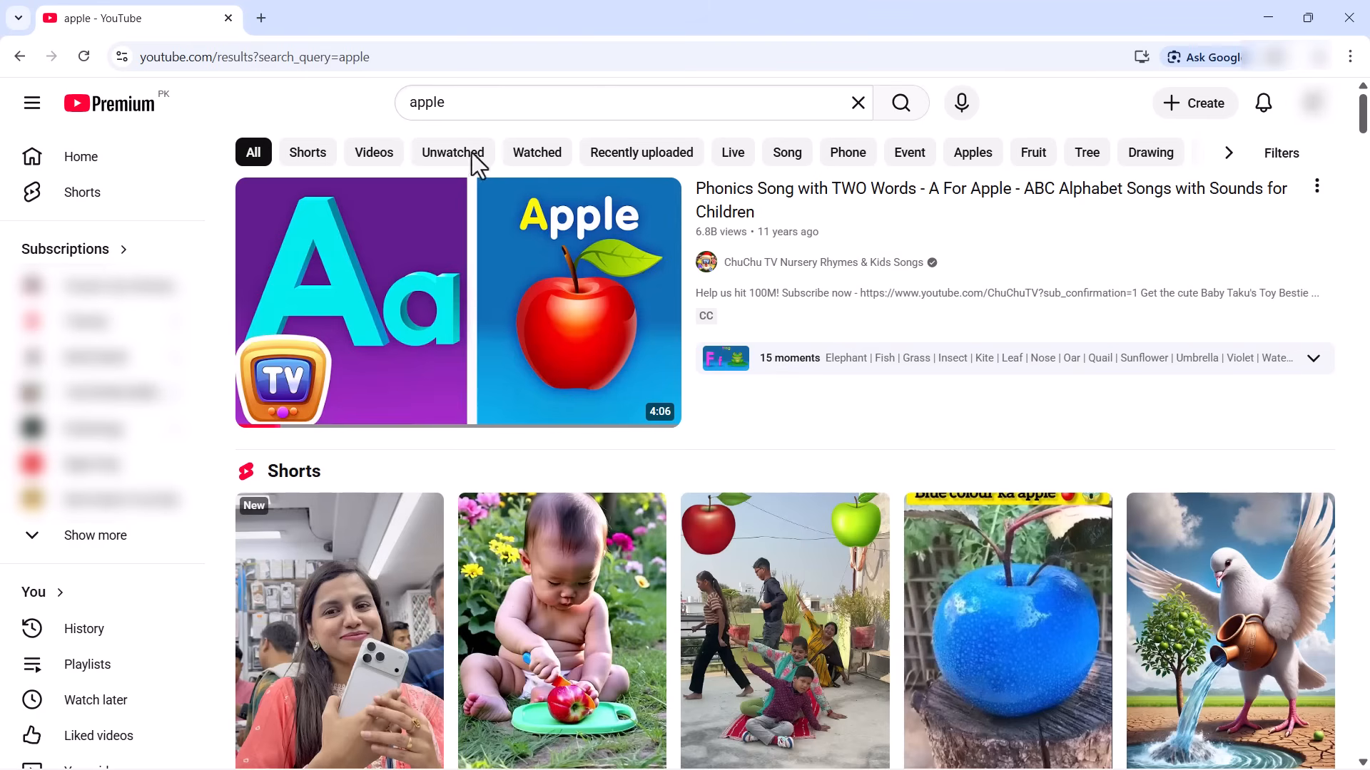
left_click(454, 312)
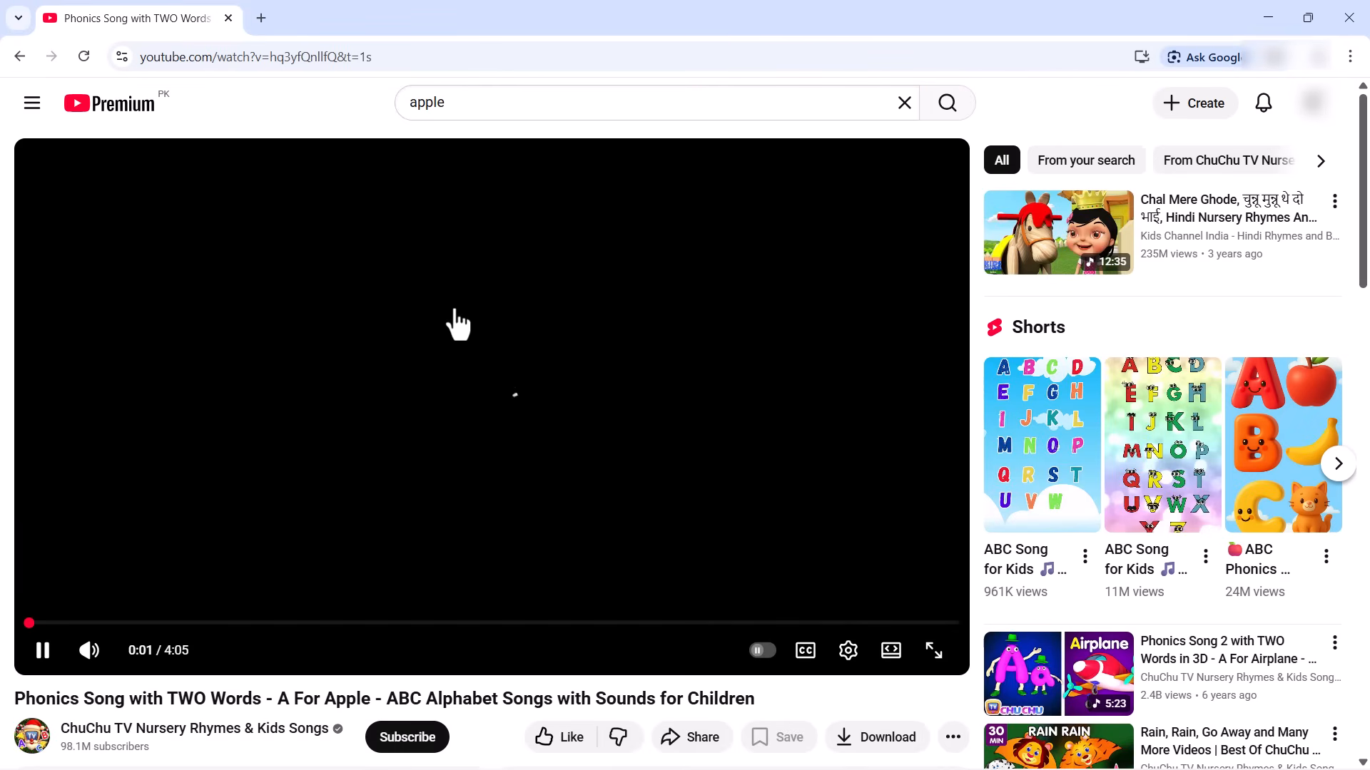
key("5")
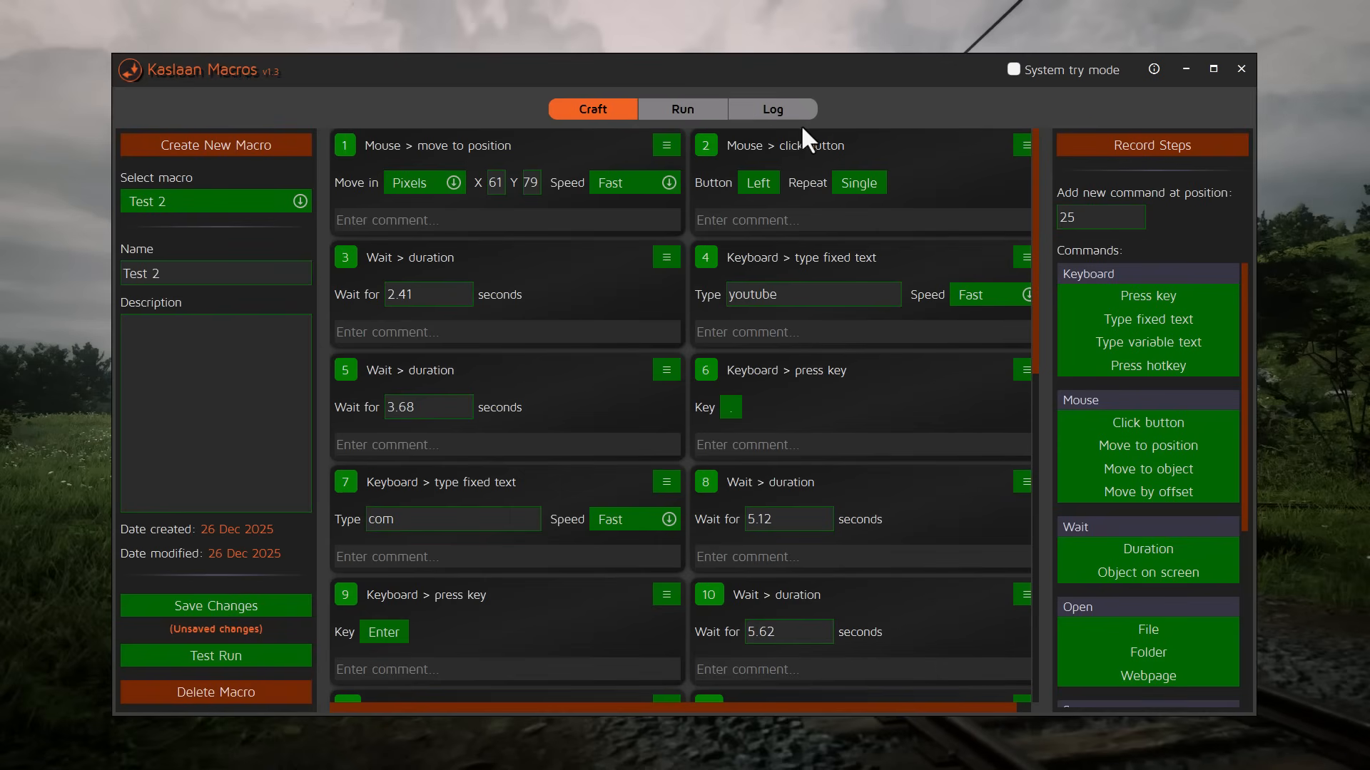
Assign Ctrl + Shift + T as the hotkey that runs the Test macro
left_click(689, 112)
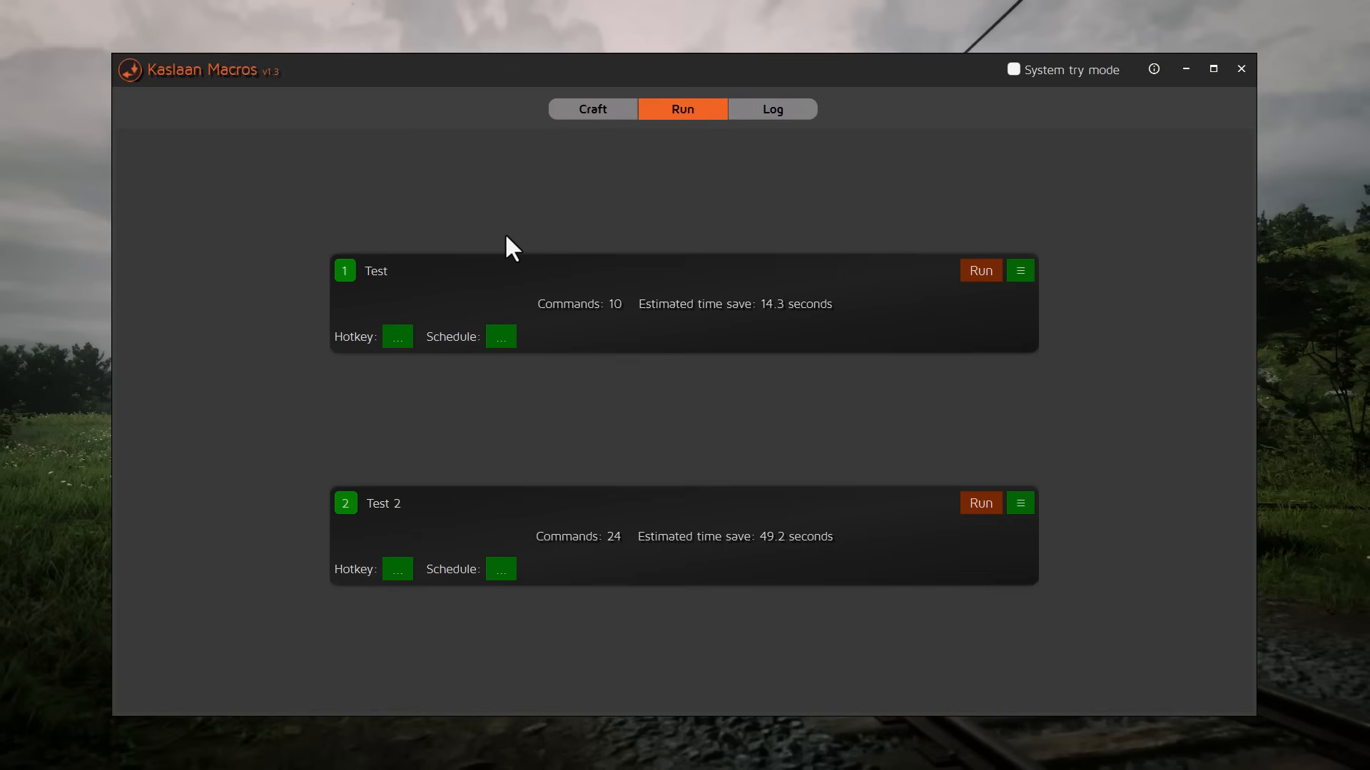
left_click(398, 338)
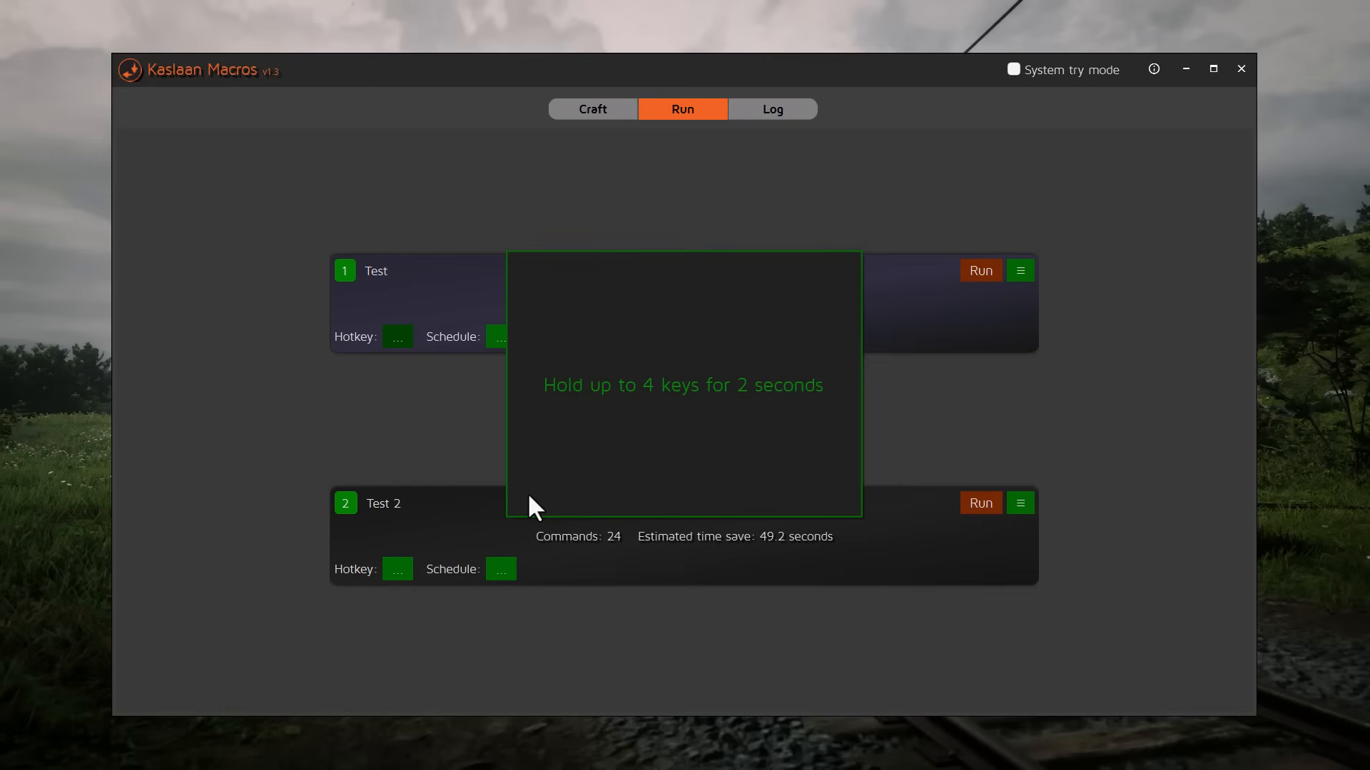
key("ctrl+shift+t")
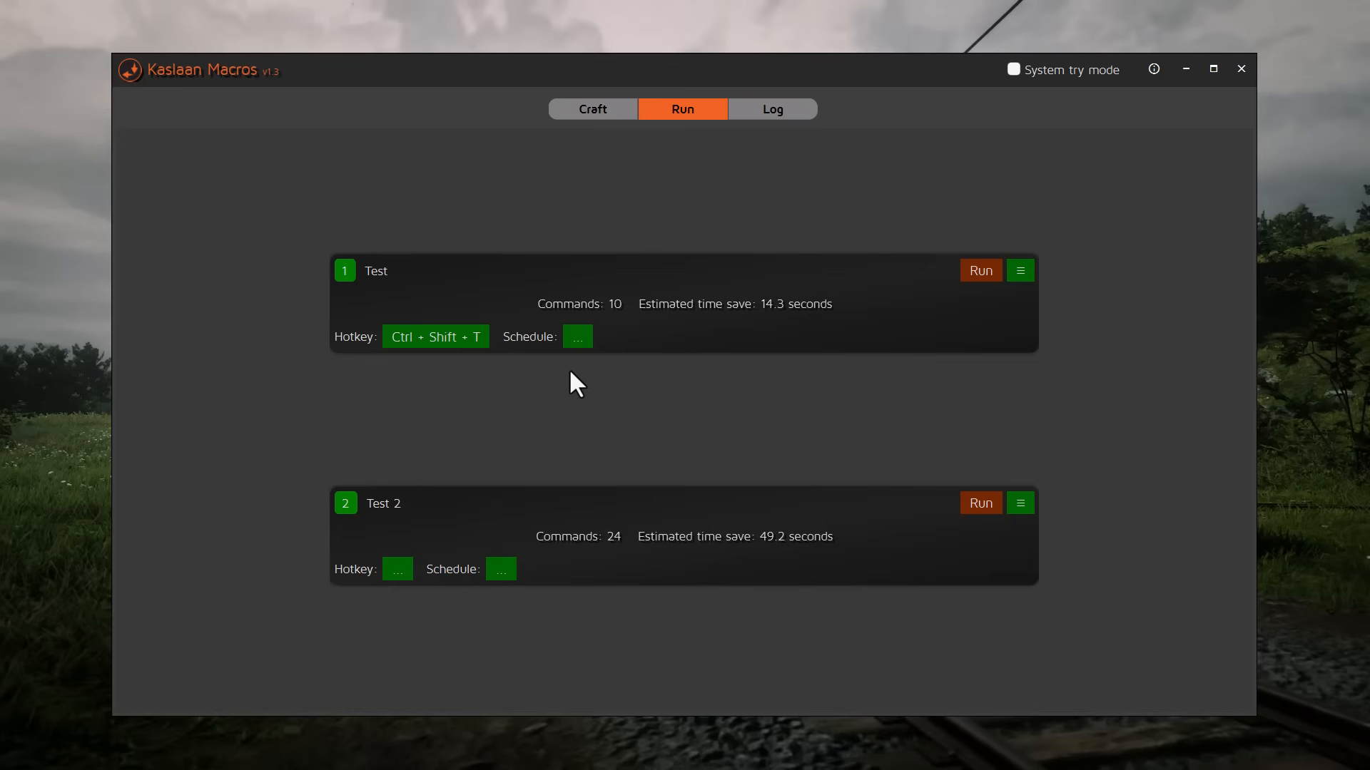
Schedule the Test macro to run on Mon and Tue at 01:00 AM
left_click(580, 338)
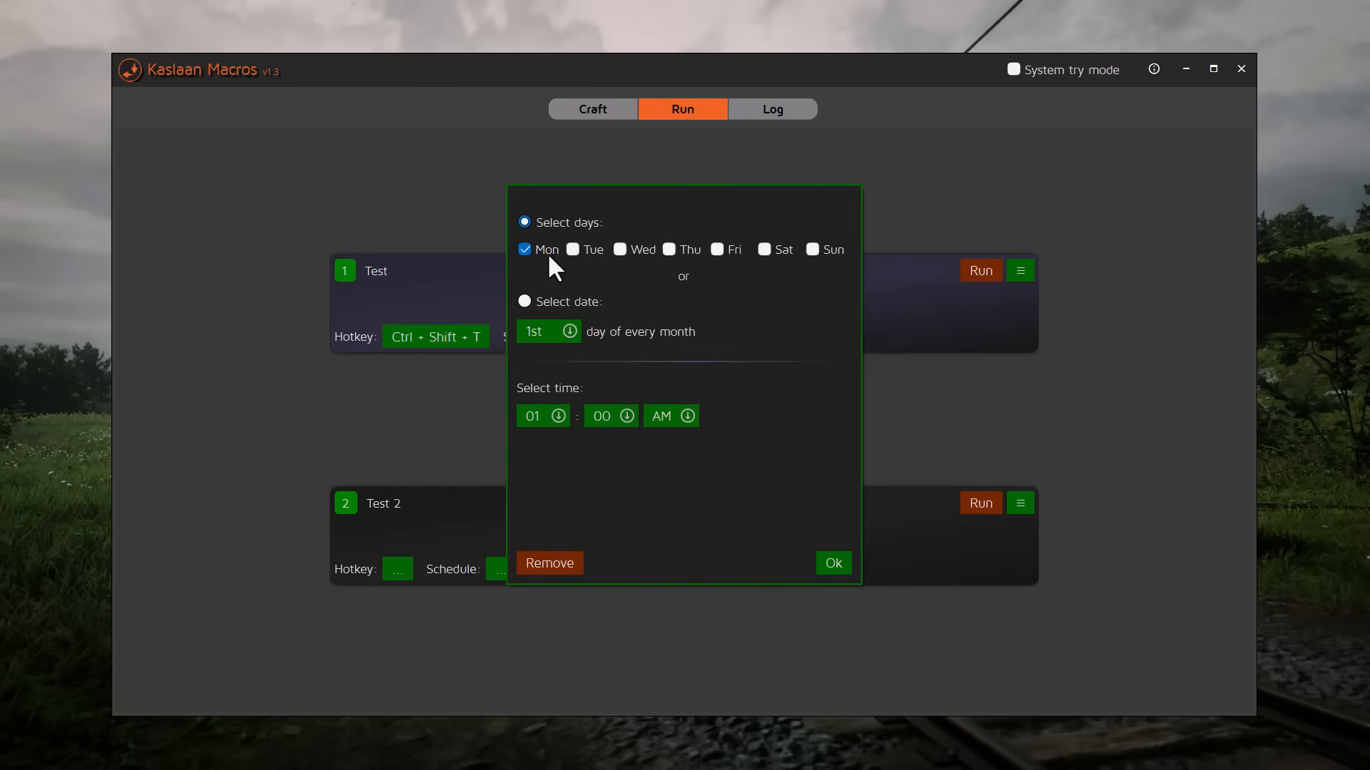
left_click(585, 248)
left_click(835, 564)
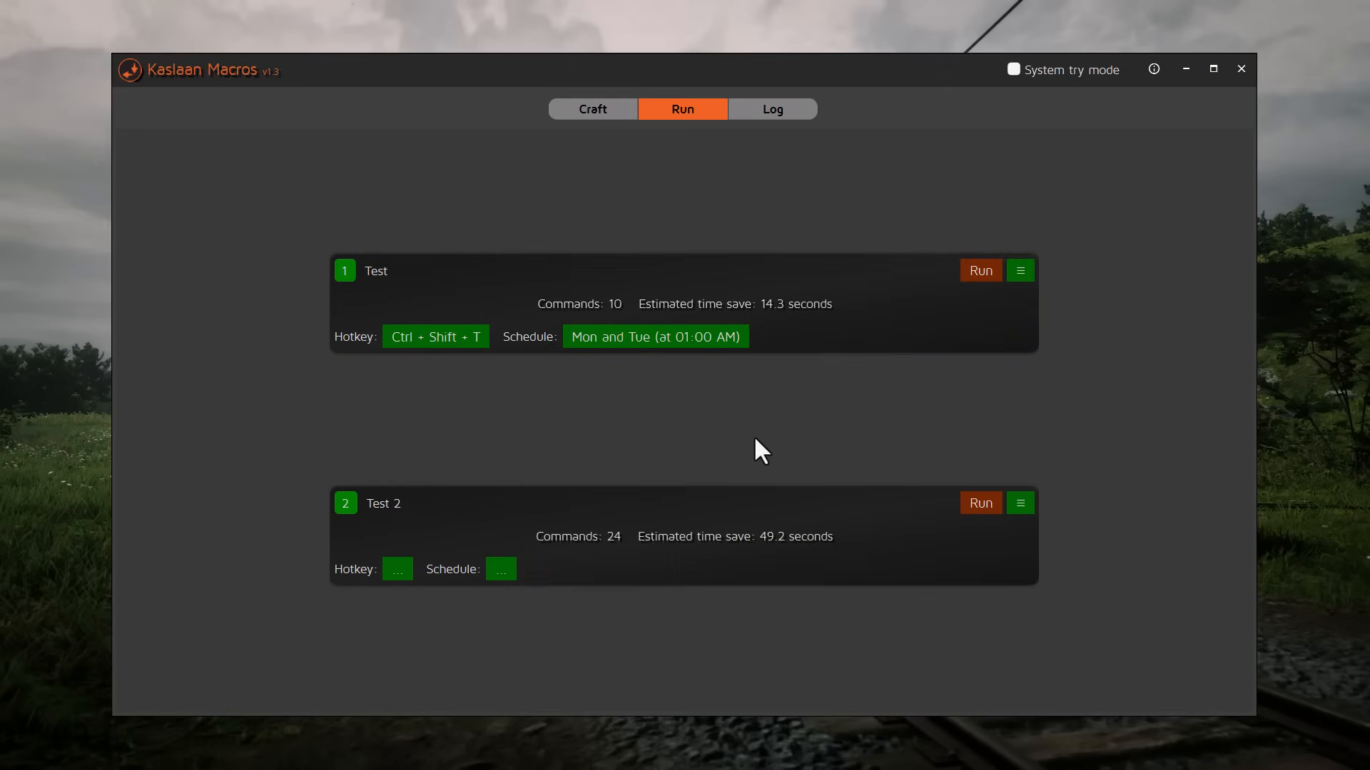
Open the log of macro runs to examine the run type, date, time and estimated time saved
left_click(745, 113)
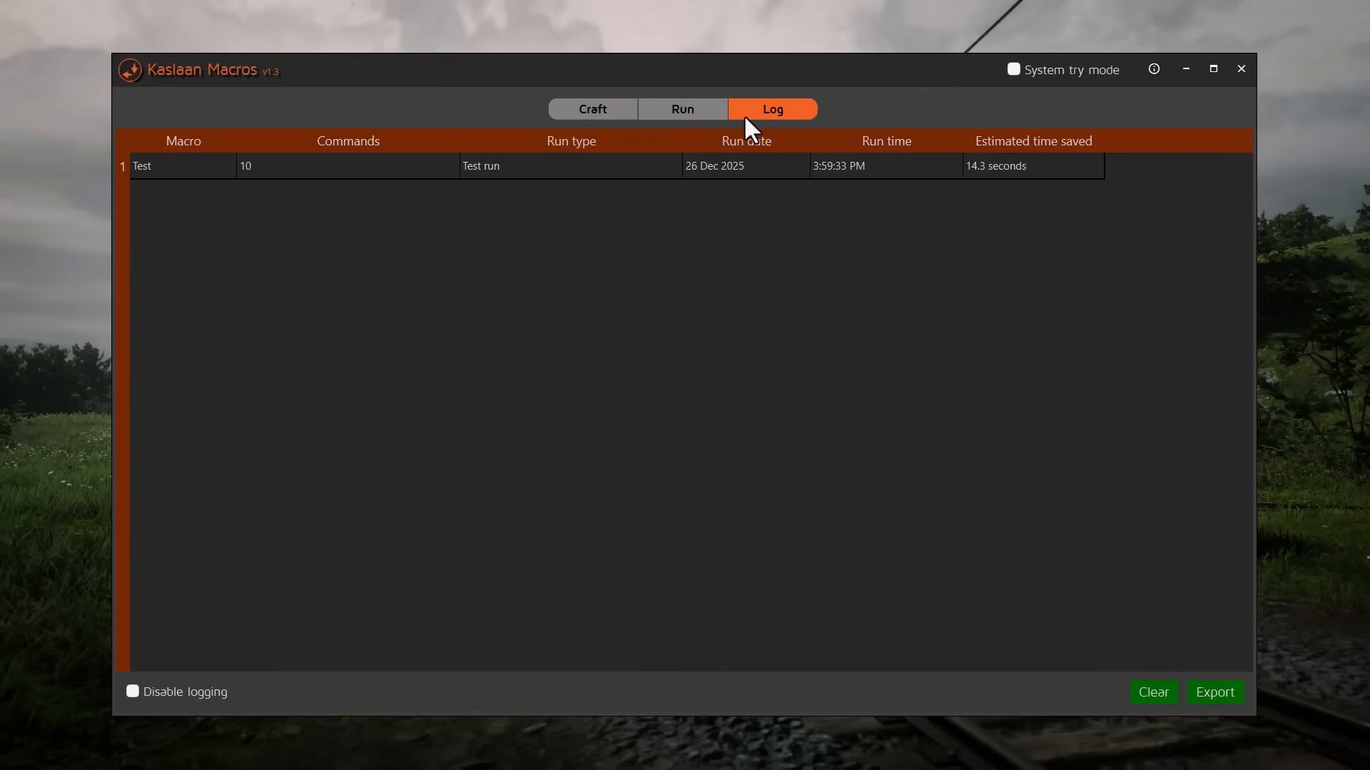